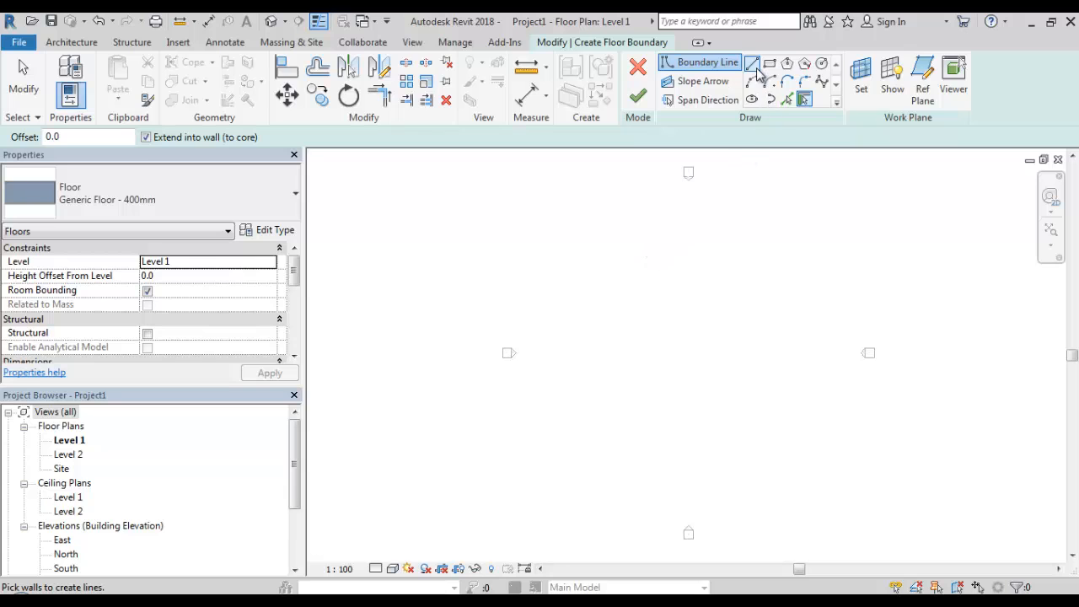
- Start the floor boundary with a 3000 mm horizontal line, continuing about 2700 mm down, 4500 mm right and 4400 mm down
click(754, 68)
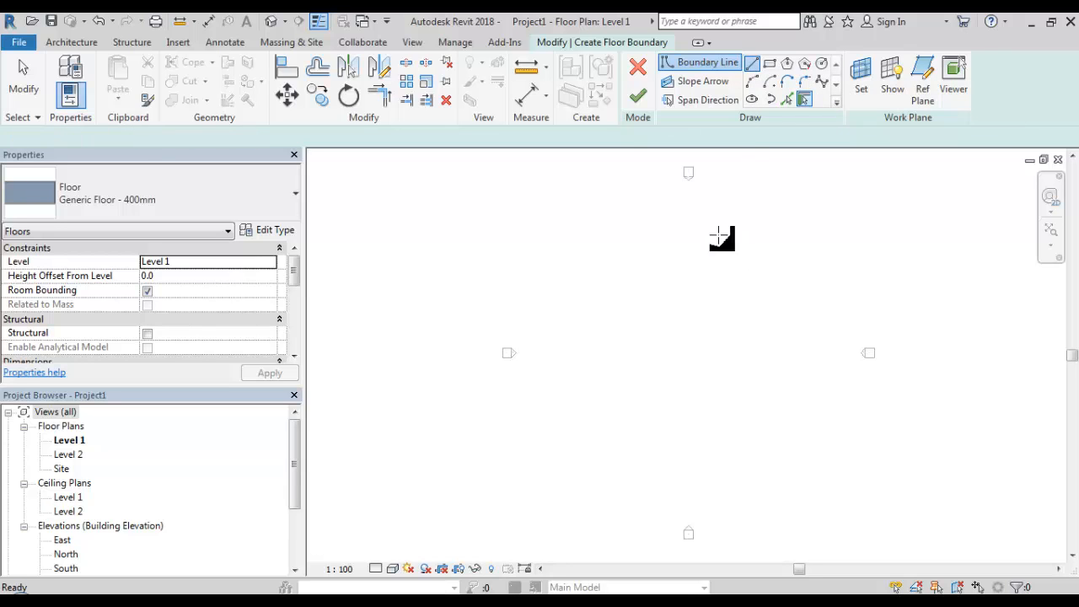
click(634, 306)
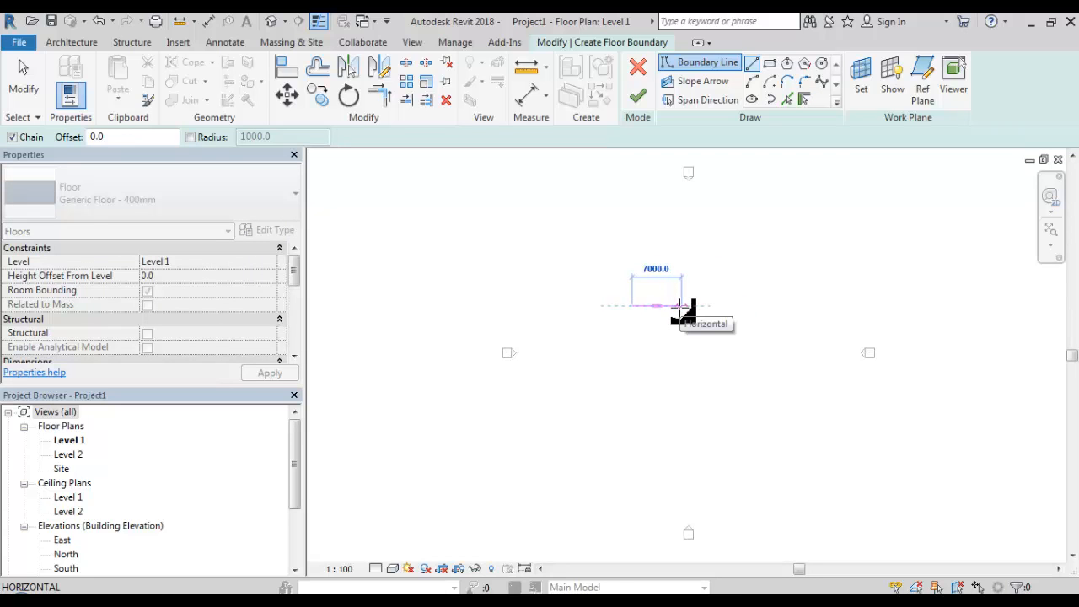
text(3000)
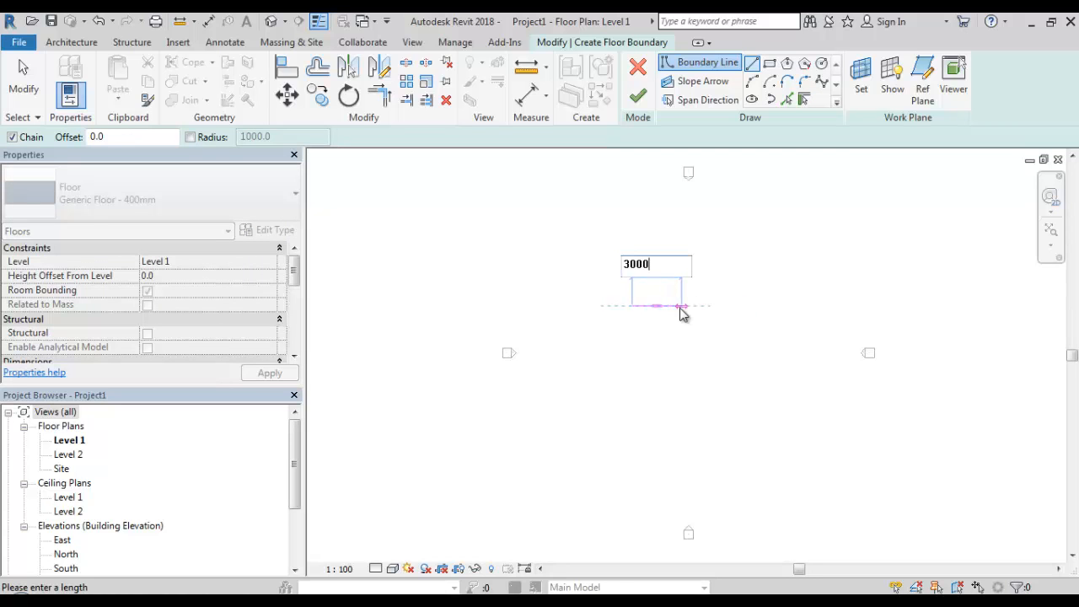
key(Return)
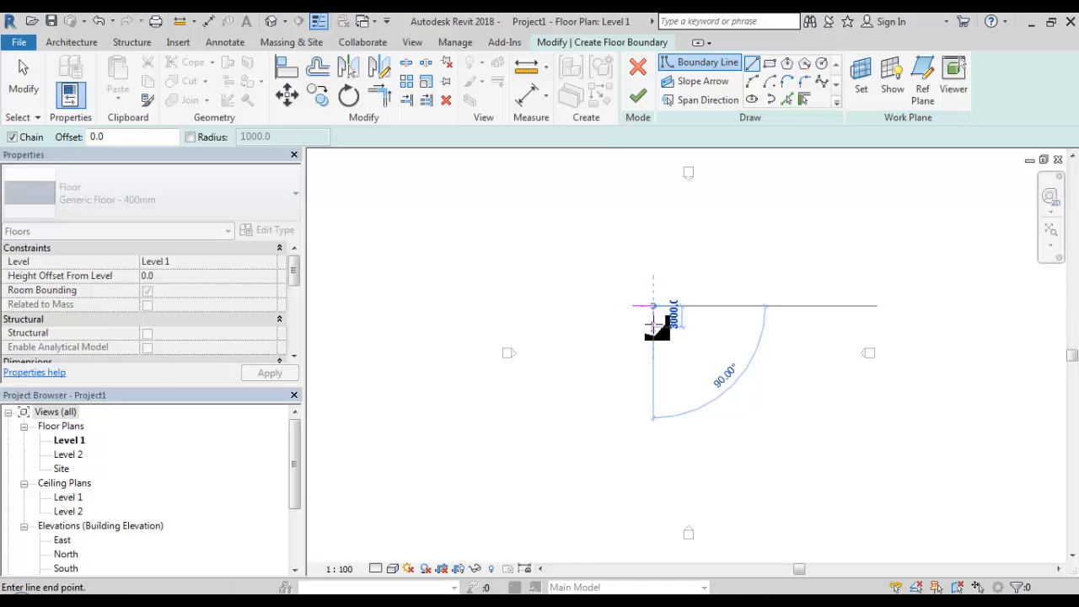
scroll(652, 327, up, 4)
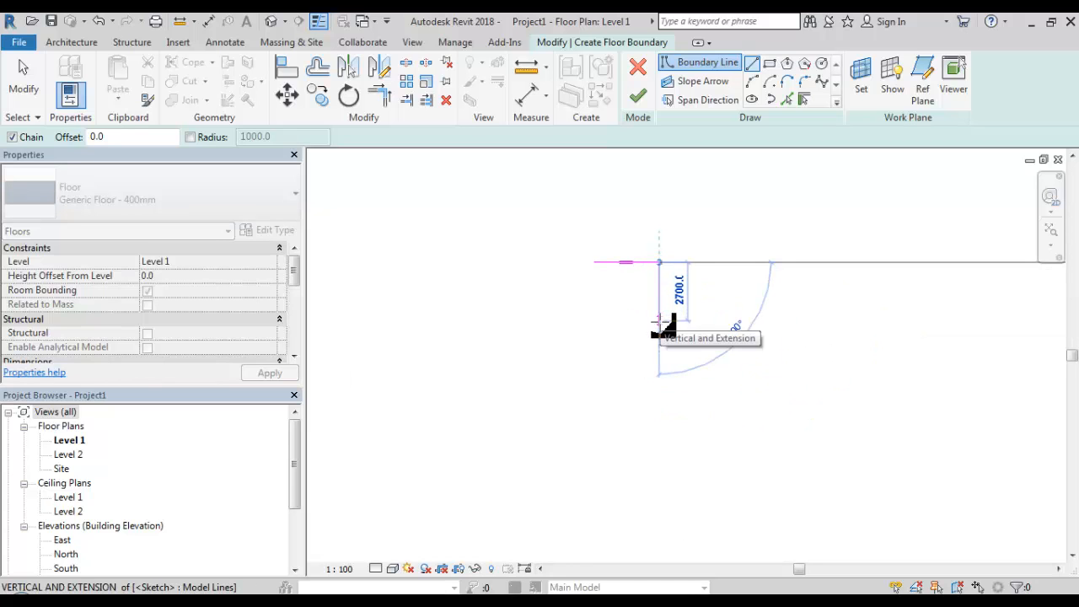
click(660, 321)
click(758, 320)
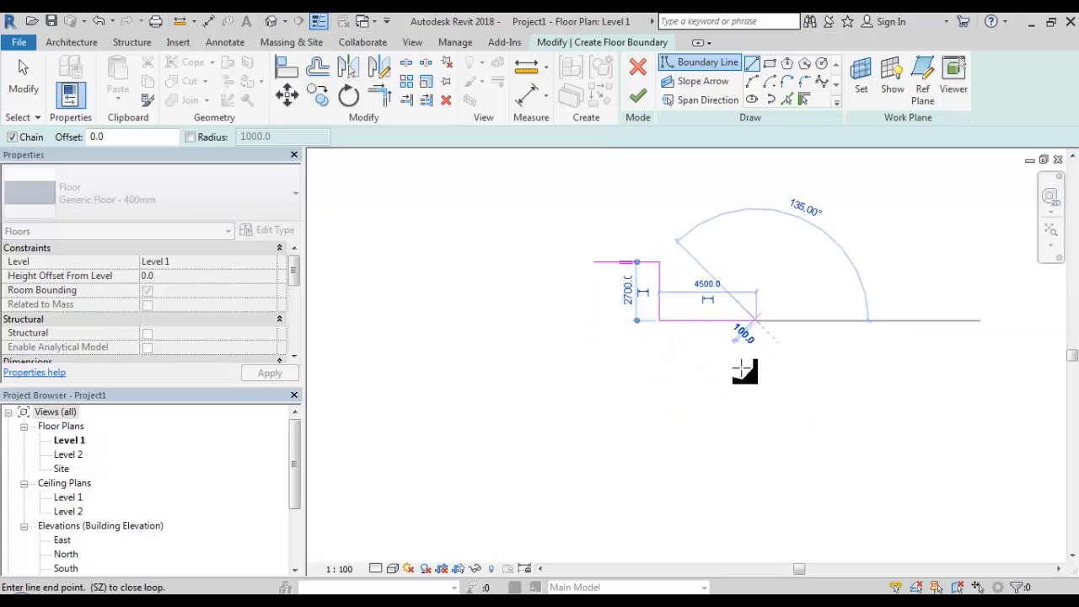
click(756, 416)
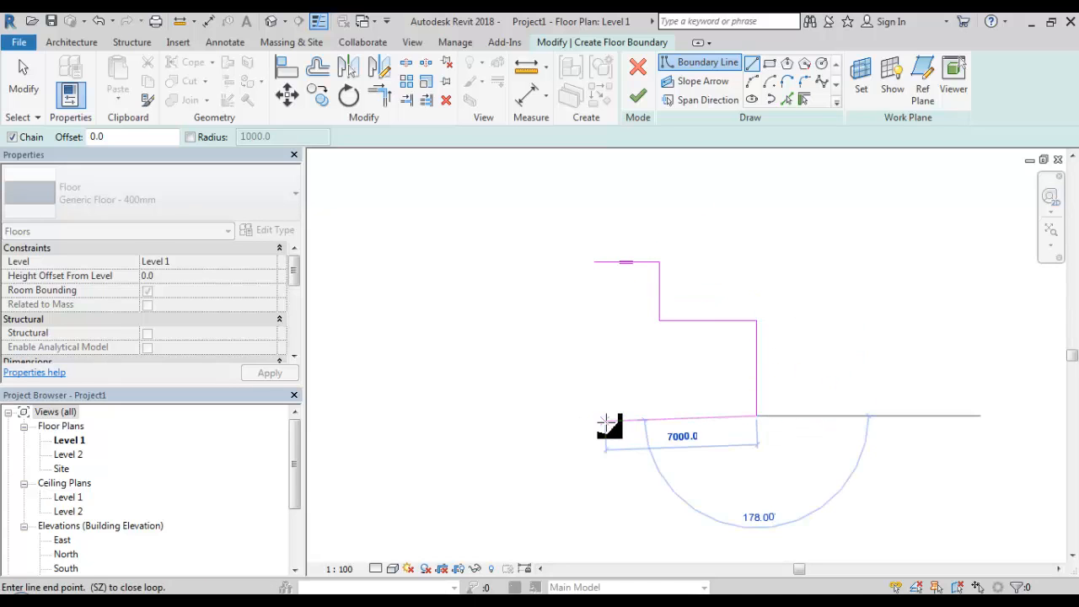
- Close the boundary with lines about 7200 mm left, 4200 mm up, 2100 mm left and 2900 mm up, ending at the start point
click(602, 416)
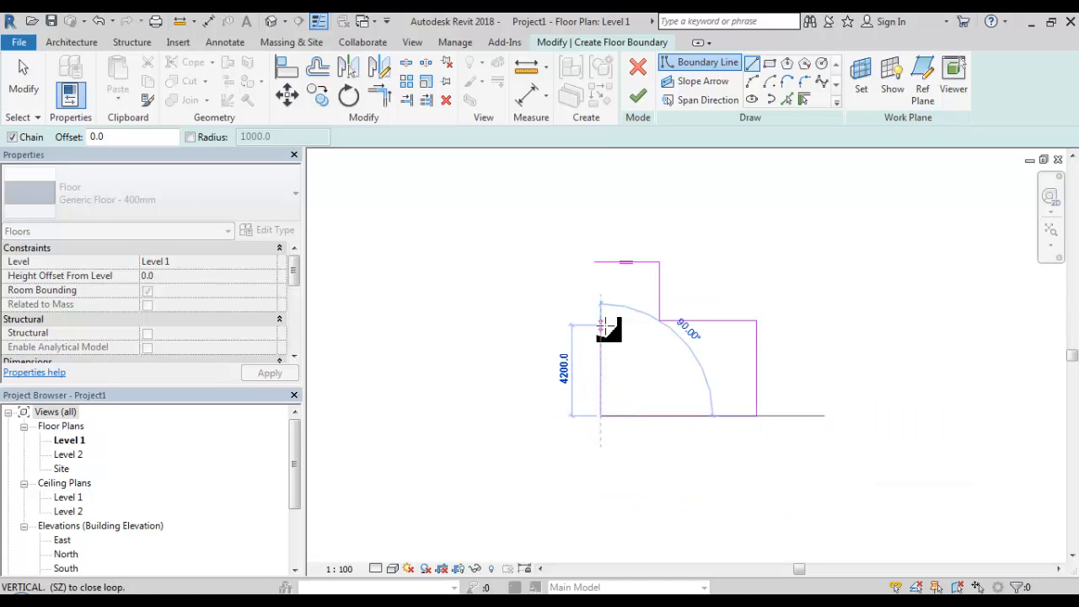
click(602, 325)
click(555, 325)
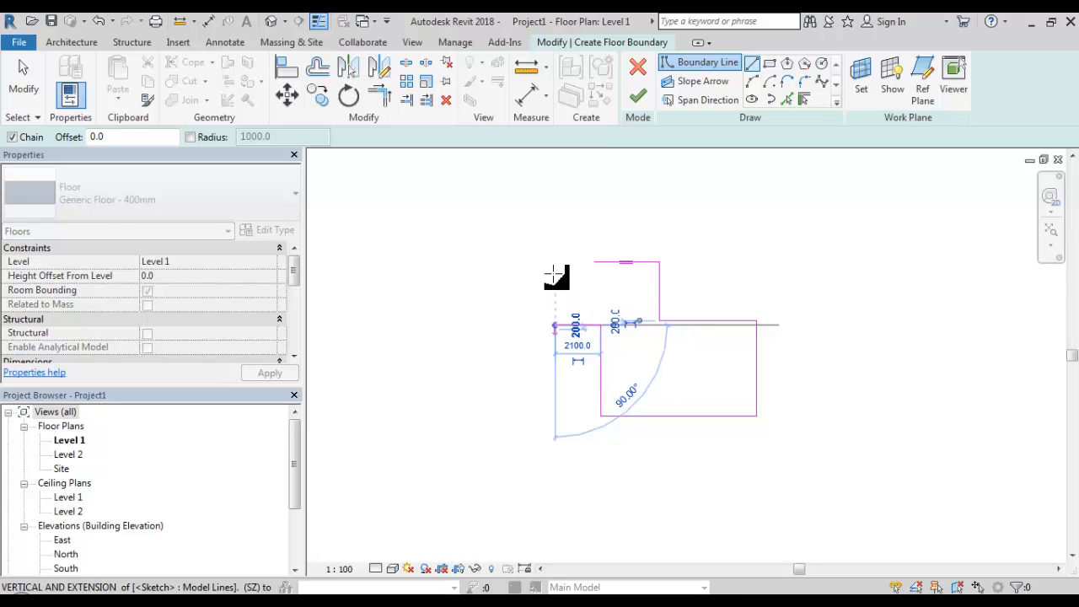
click(555, 263)
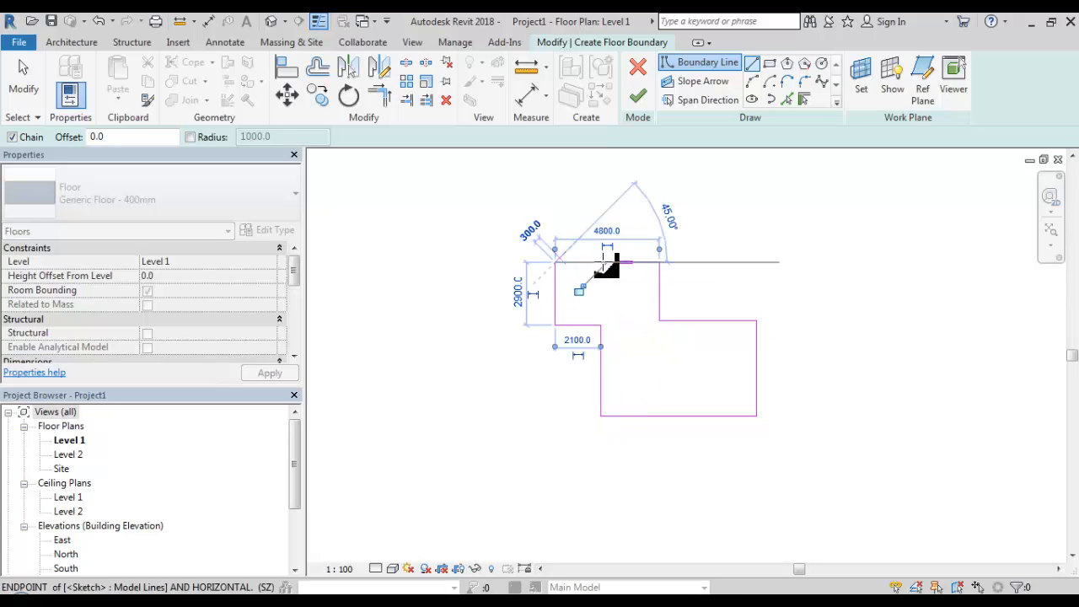
click(594, 262)
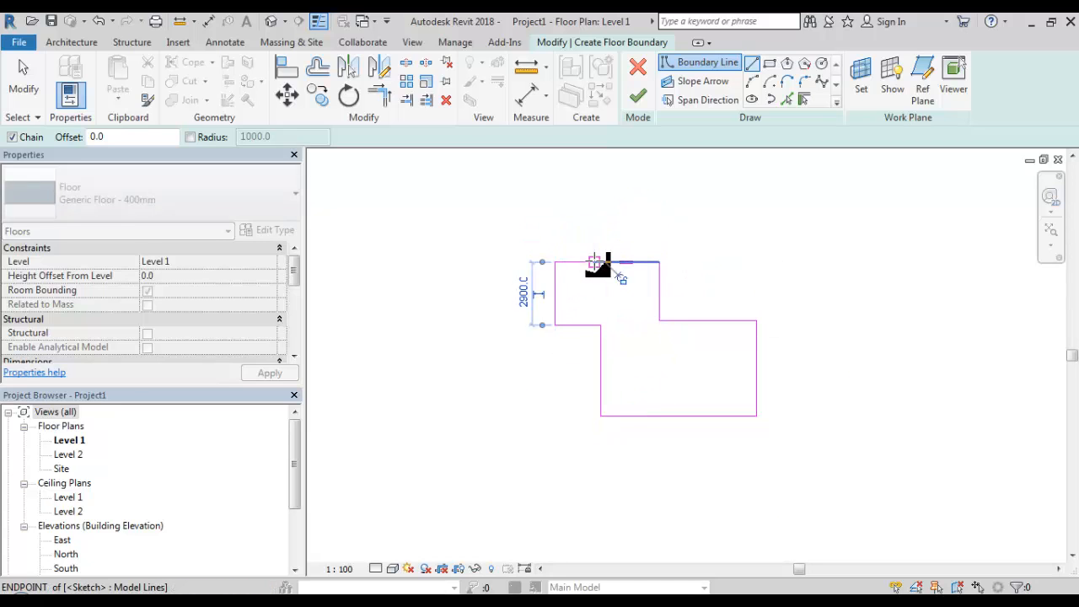
click(32, 99)
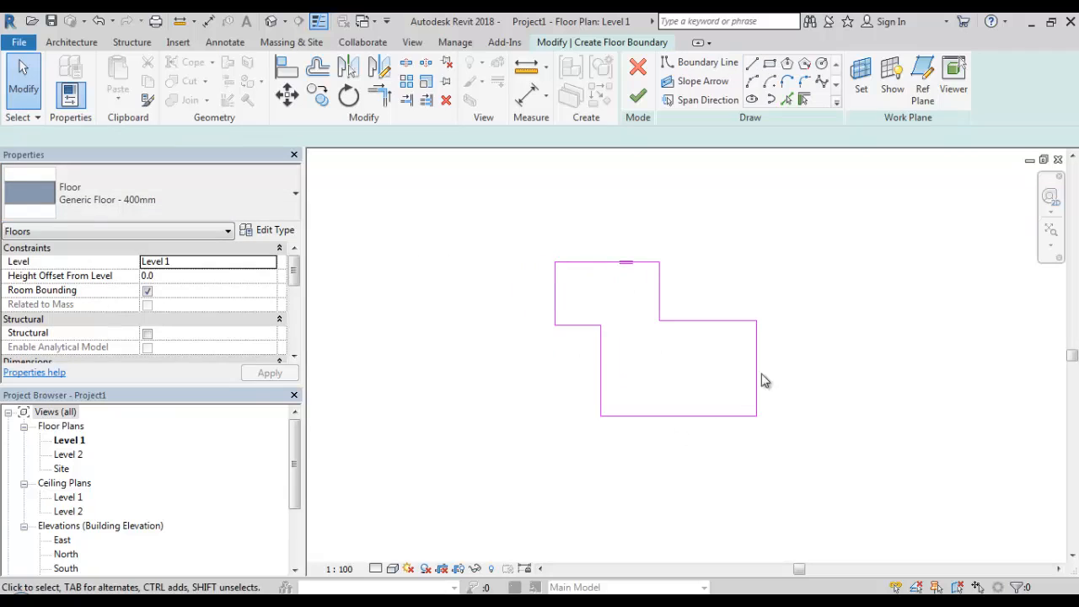
- Shorten the right-hand wing's upper horizontal edge to about 3200 mm and try to finish the sketch with the corner open
scroll(759, 325, up, 3)
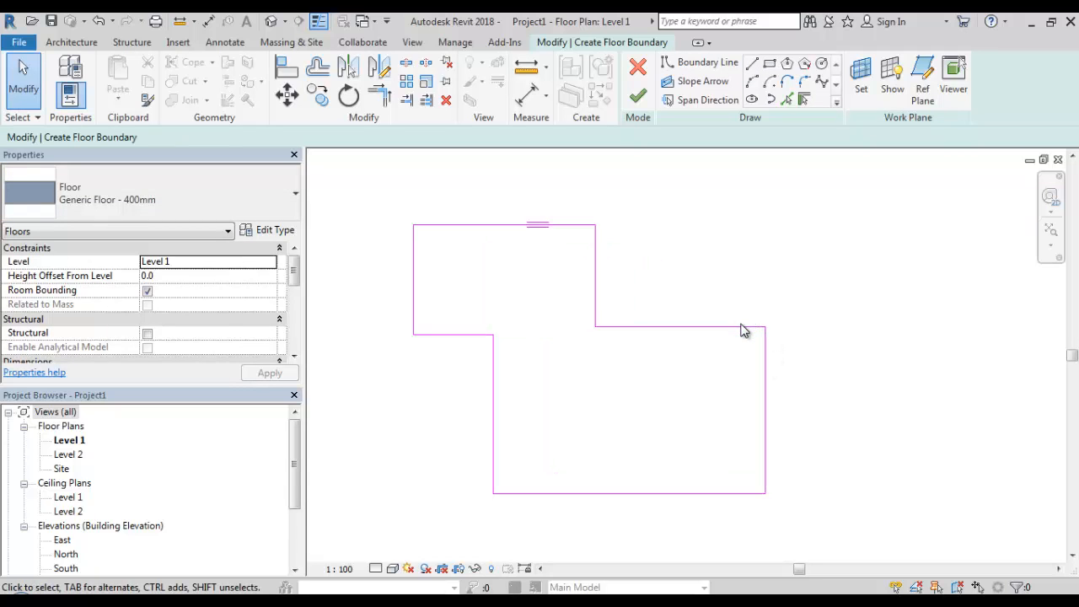
click(757, 328)
drag(757, 328, 736, 341)
click(753, 363)
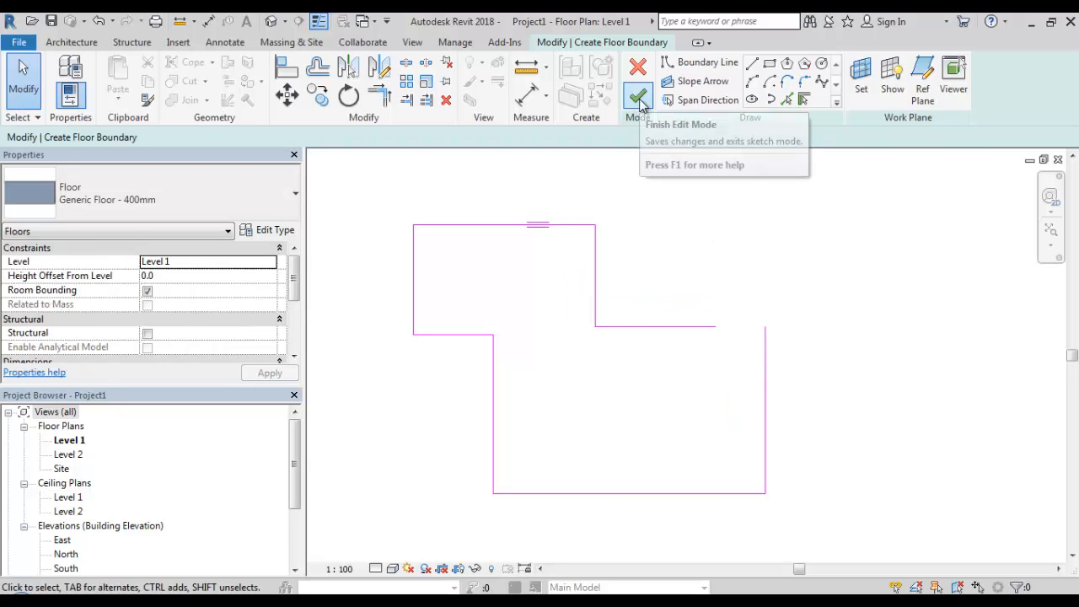
click(637, 95)
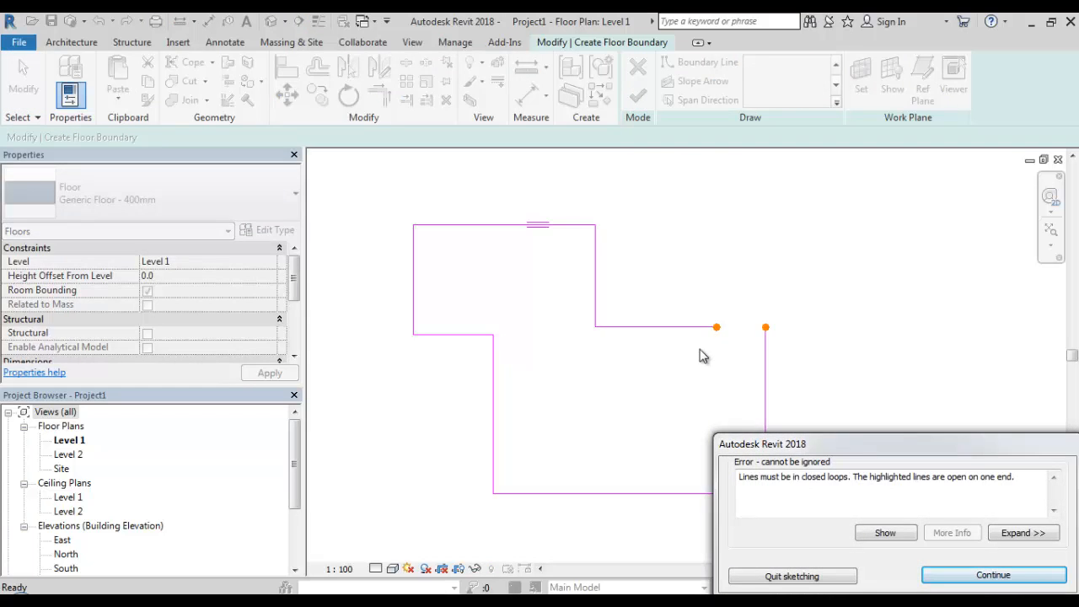
click(978, 575)
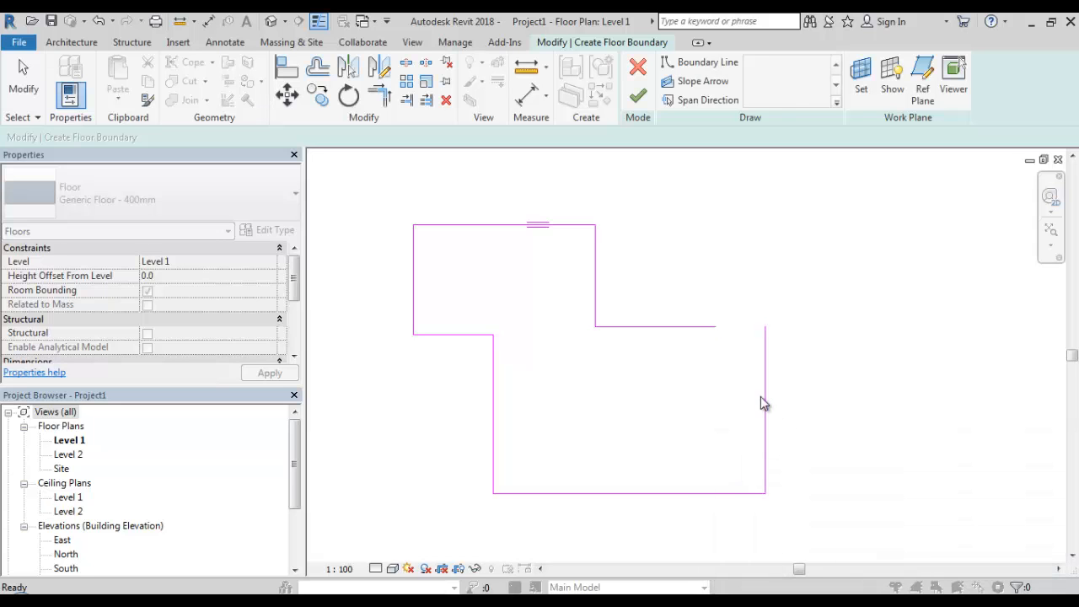
- Stretch the shortened edge past the outer vertical edge to about 5000 mm and try to finish the sketch with crossing lines
click(696, 328)
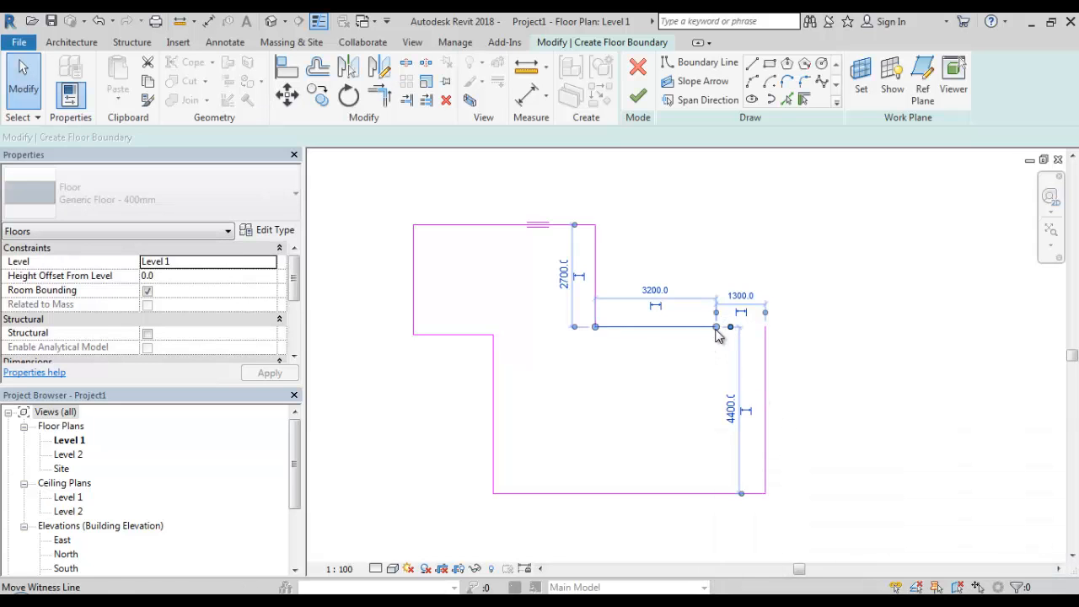
mouse_move(716, 332)
mouse_down()
mouse_move(762, 320)
mouse_move(785, 328)
mouse_up()
scroll(766, 340, up, 3)
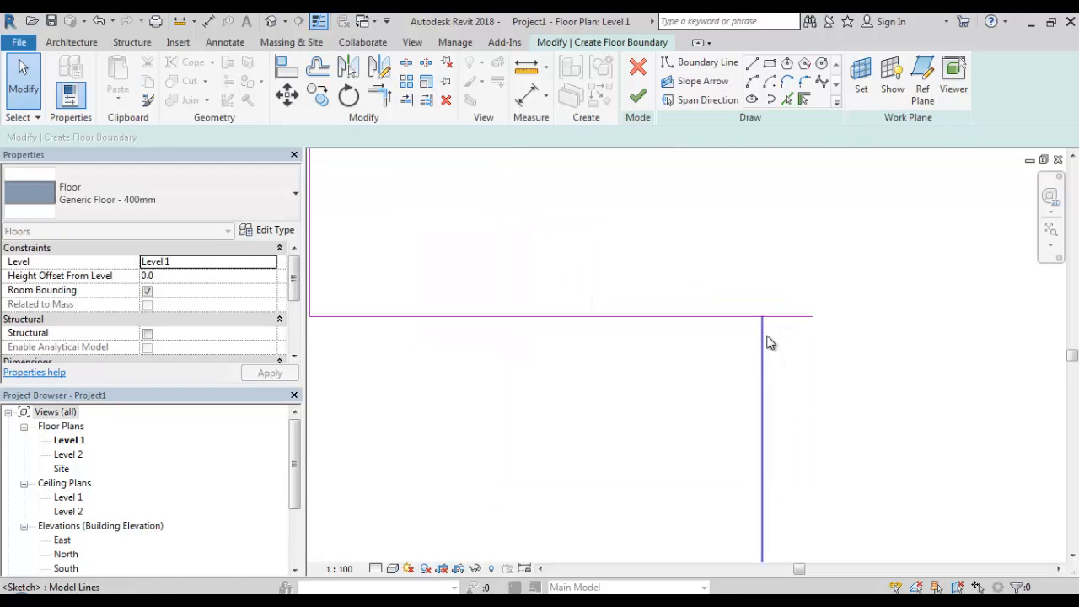
scroll(769, 342, up, 1)
click(638, 101)
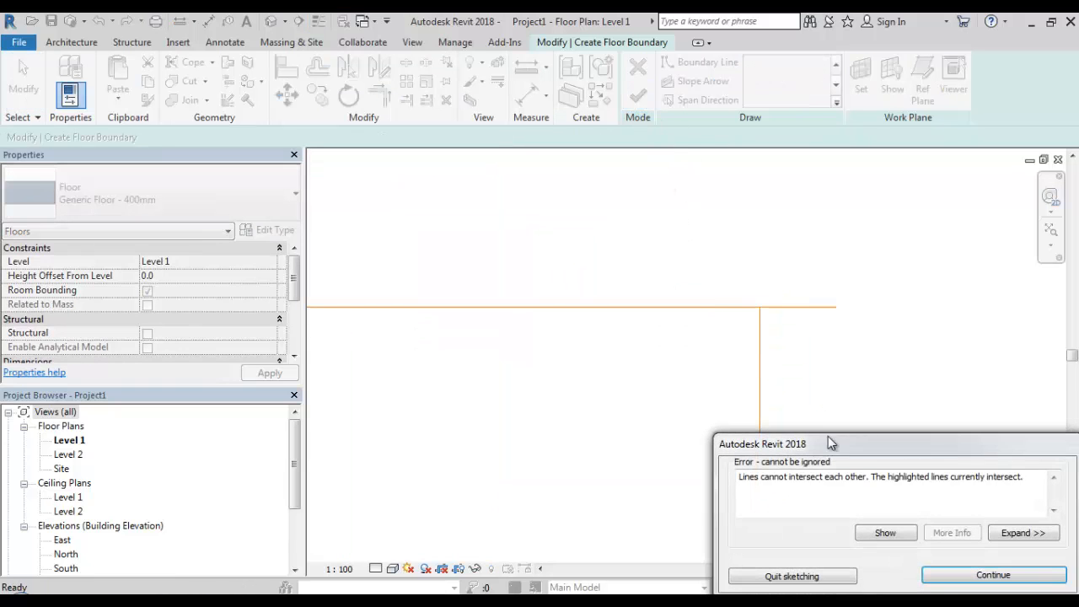
key(Return)
- Pull the overshooting edge's end back to meet the outer vertical edge, making the edge 4500 mm long
scroll(812, 350, down, 3)
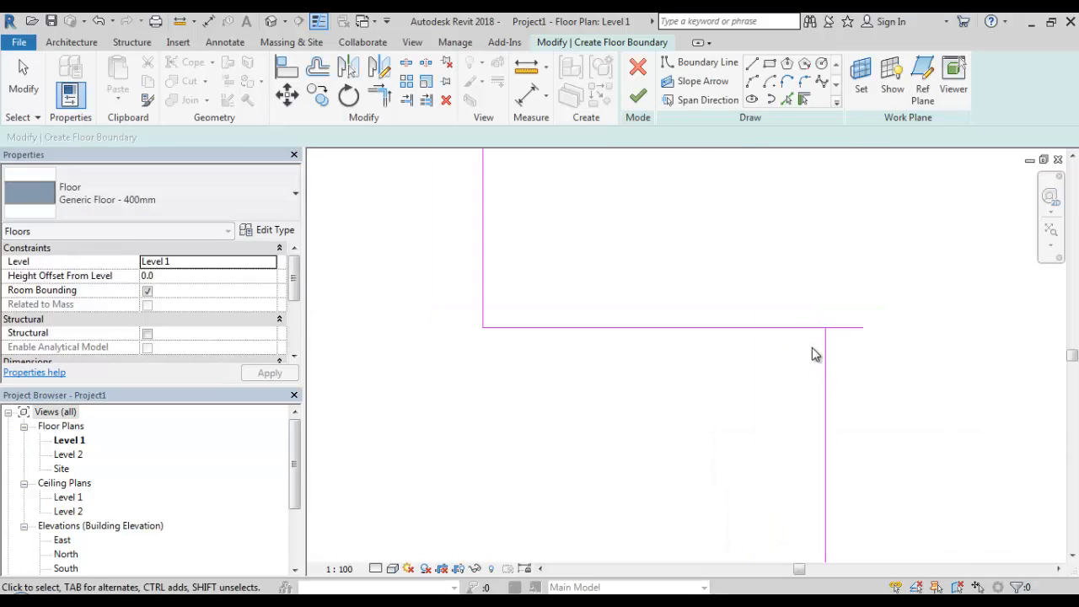
click(814, 330)
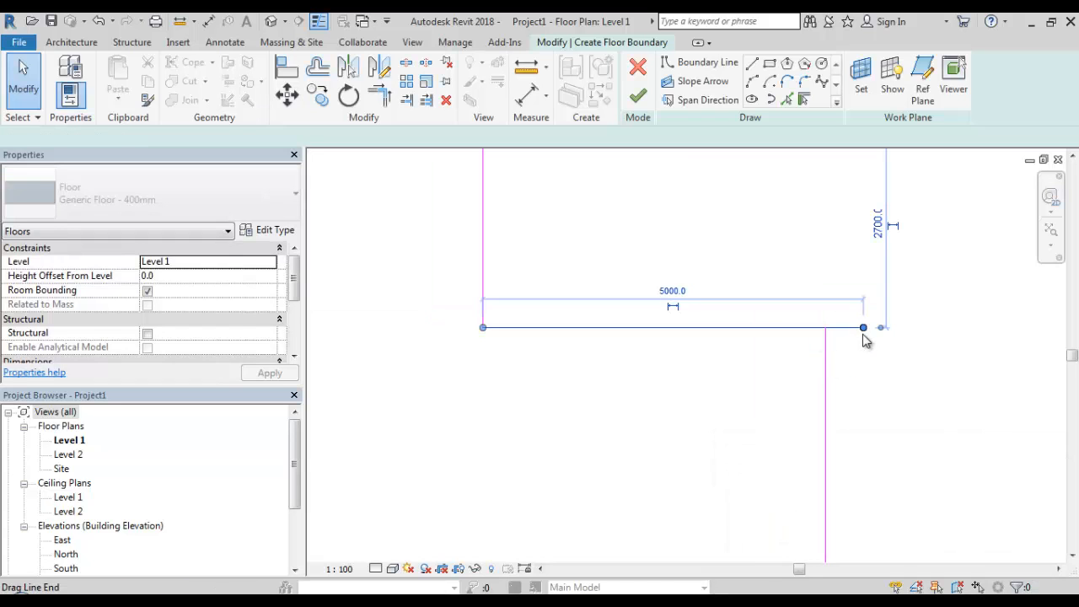
drag(865, 330, 829, 323)
scroll(747, 301, down, 3)
scroll(776, 305, down, 1)
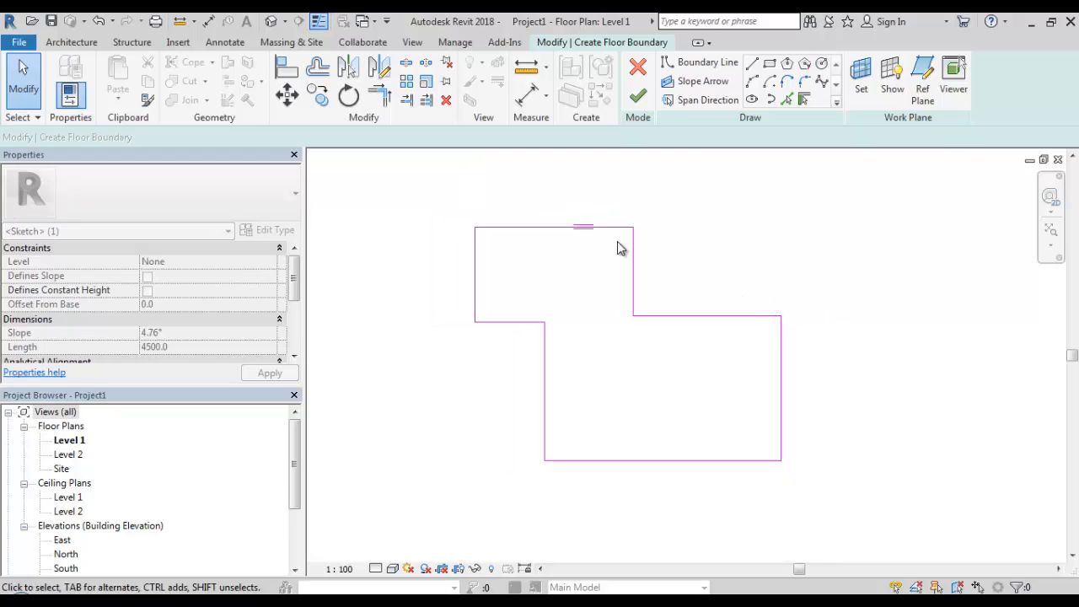
click(689, 151)
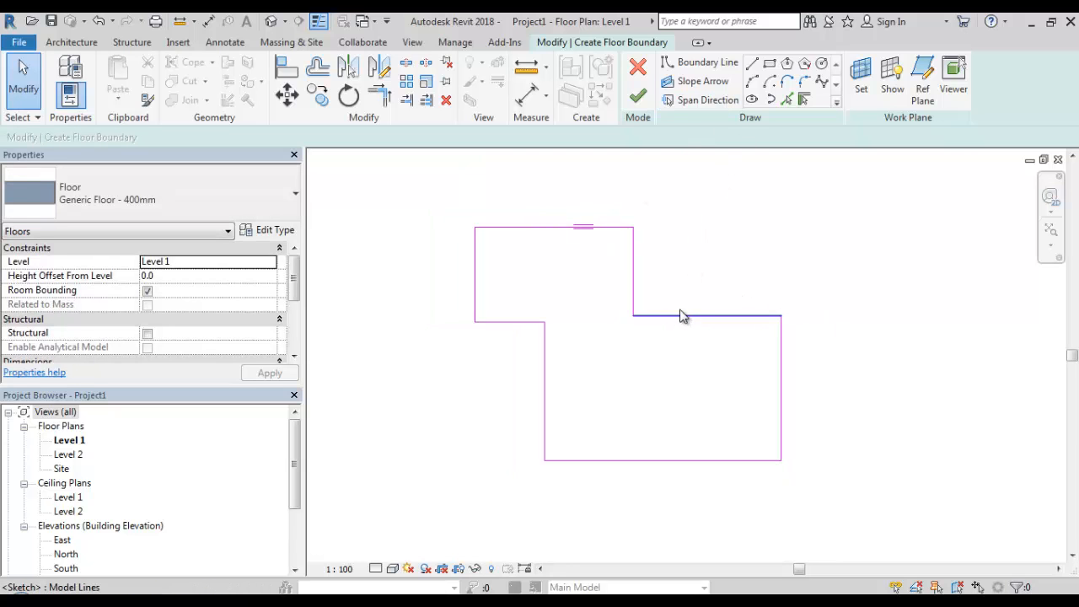
- Draw a boundary line about 1900 mm long over the 4500 mm edge, try to finish the sketch and show the conflicting lines
click(752, 64)
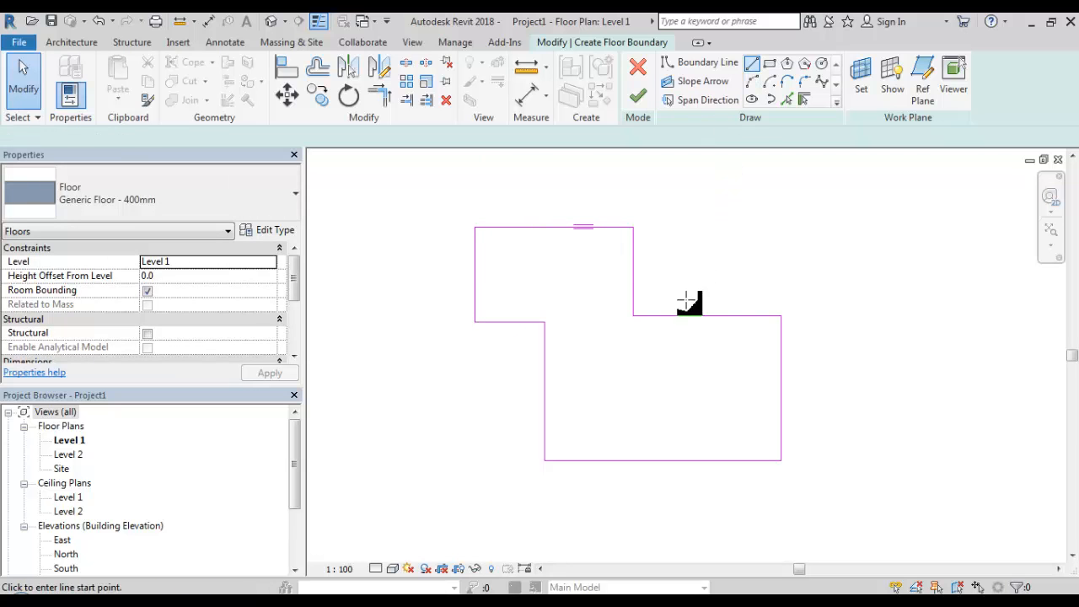
click(752, 317)
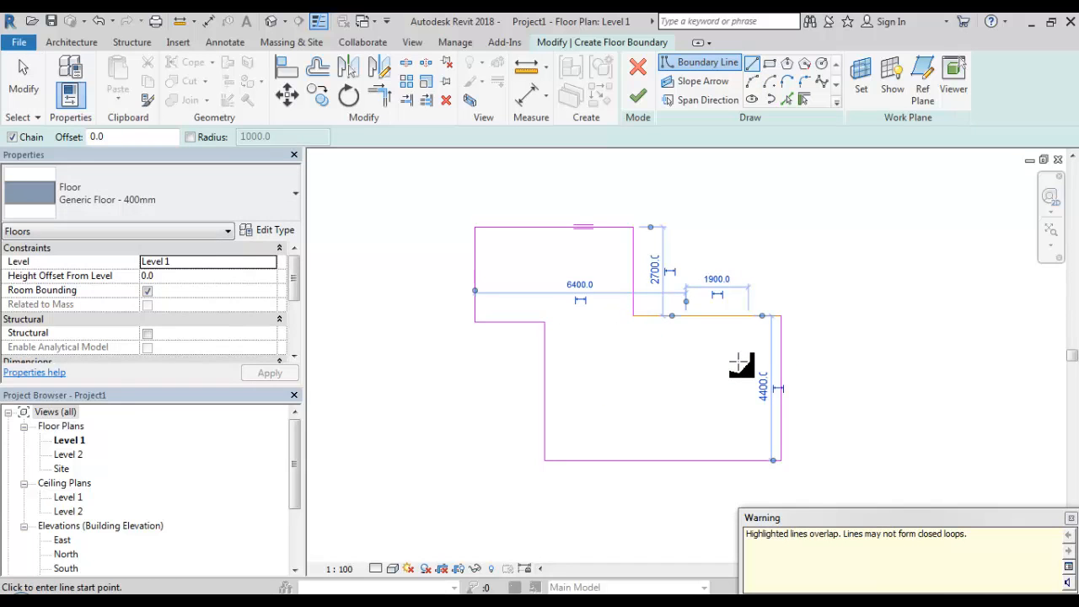
key(Escape)
key(Escape)
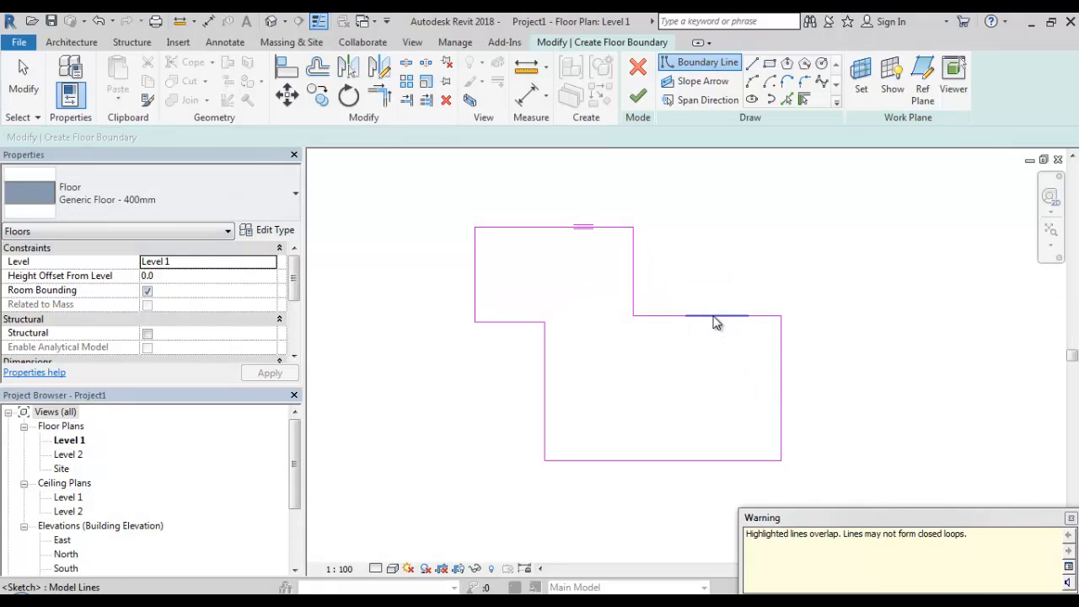
click(637, 96)
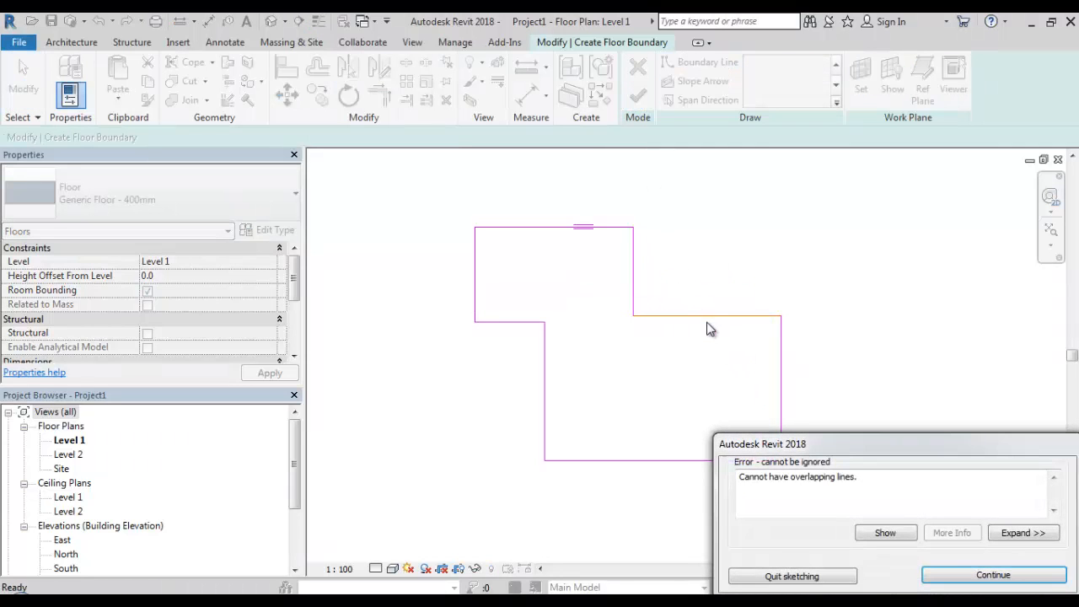
click(885, 533)
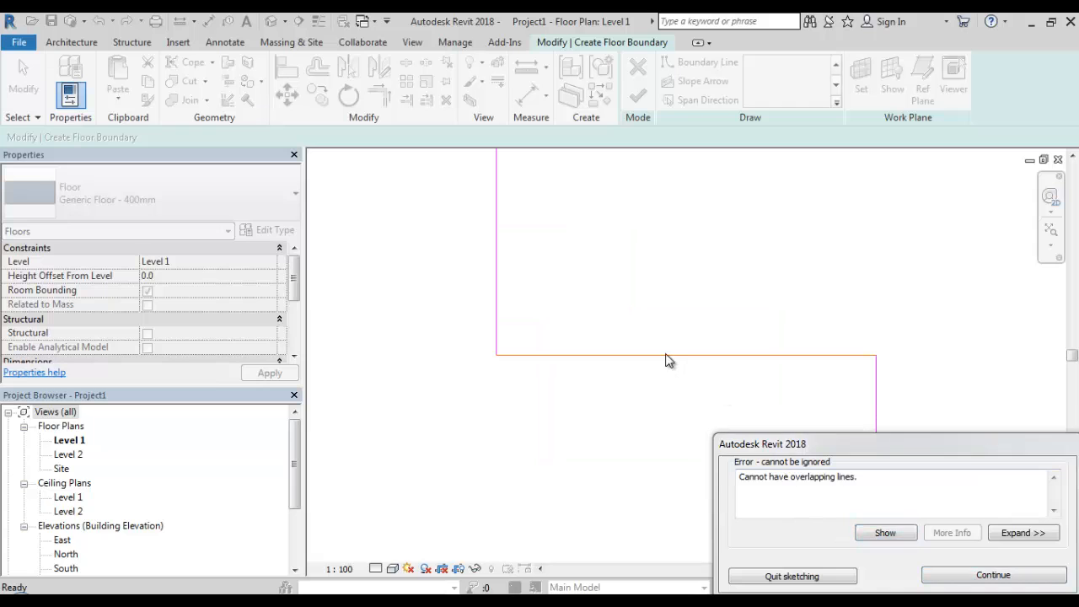
click(961, 575)
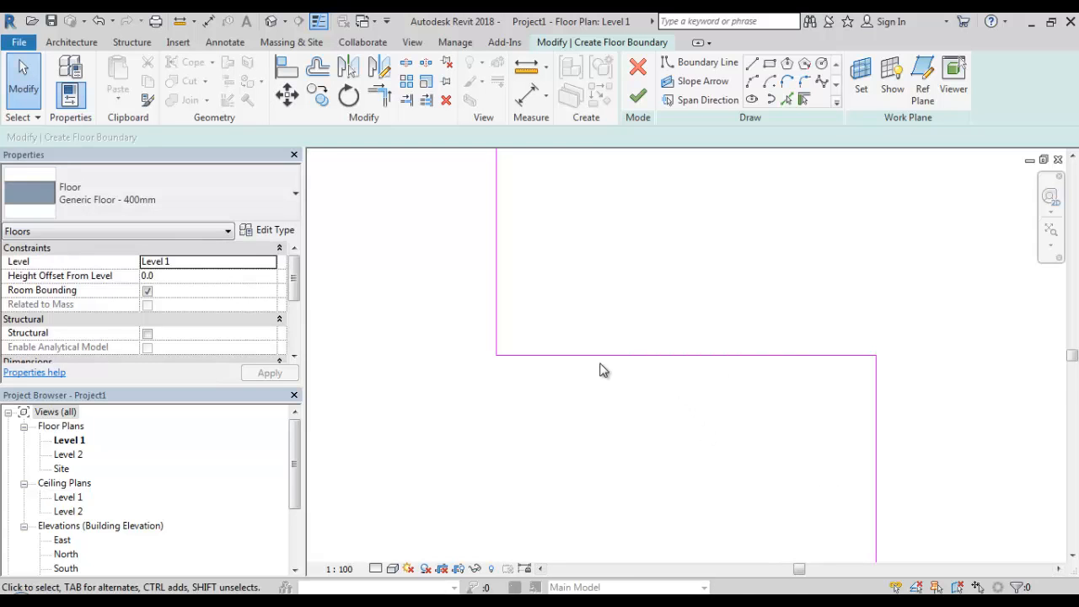
- Delete the short boundary line overlapping the right-hand wing's upper edge and finish the floor sketch
click(687, 371)
scroll(686, 369, down, 2)
scroll(691, 346, down, 1)
middle_drag(662, 431, 722, 344)
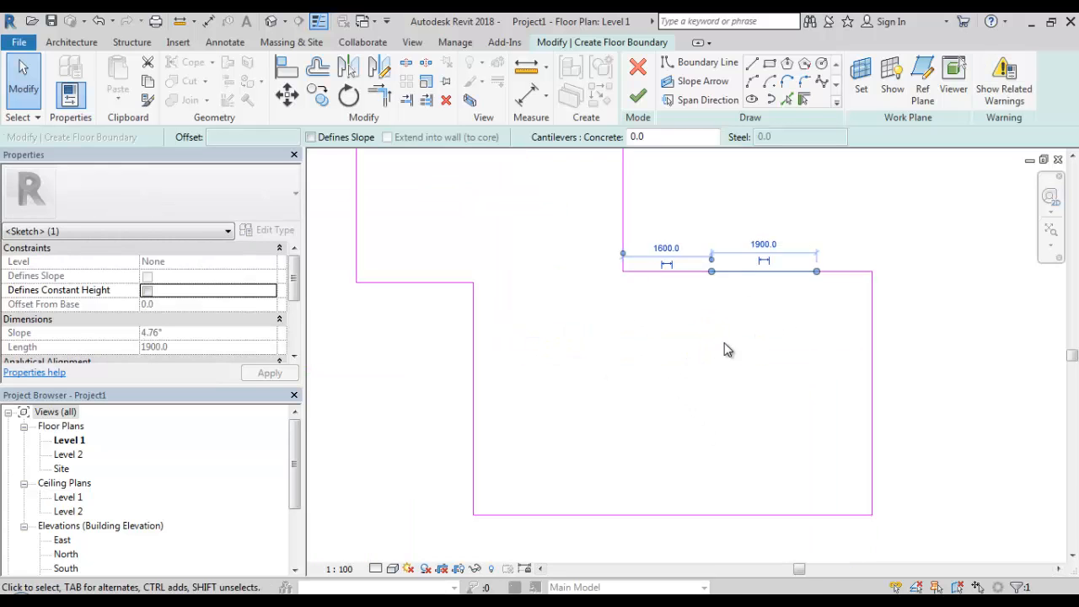
scroll(723, 352, down, 1)
click(723, 352)
scroll(725, 359, down, 1)
middle_drag(733, 396, 737, 425)
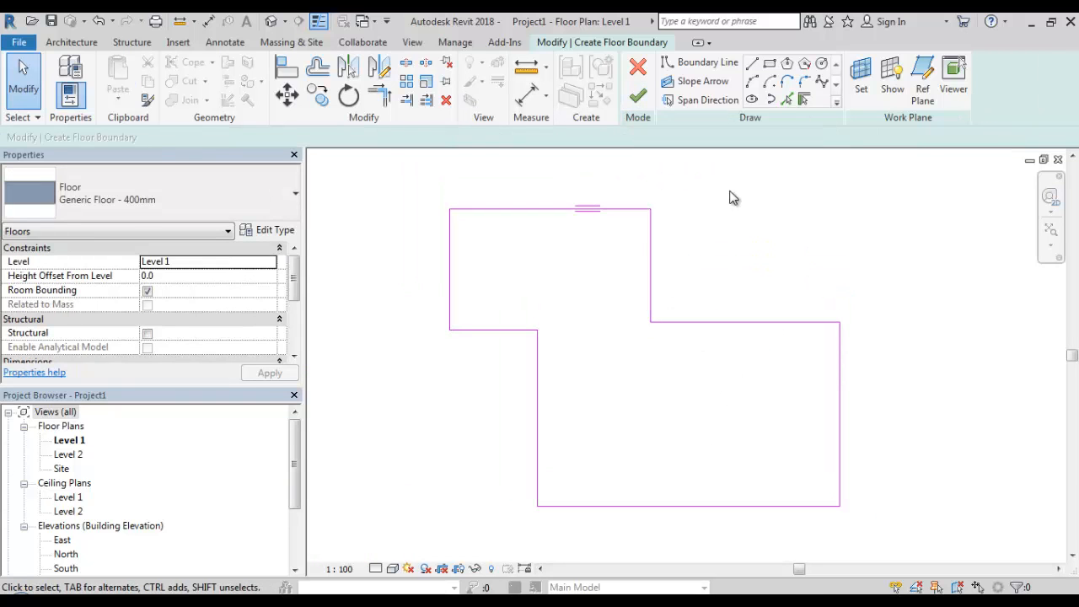
click(639, 100)
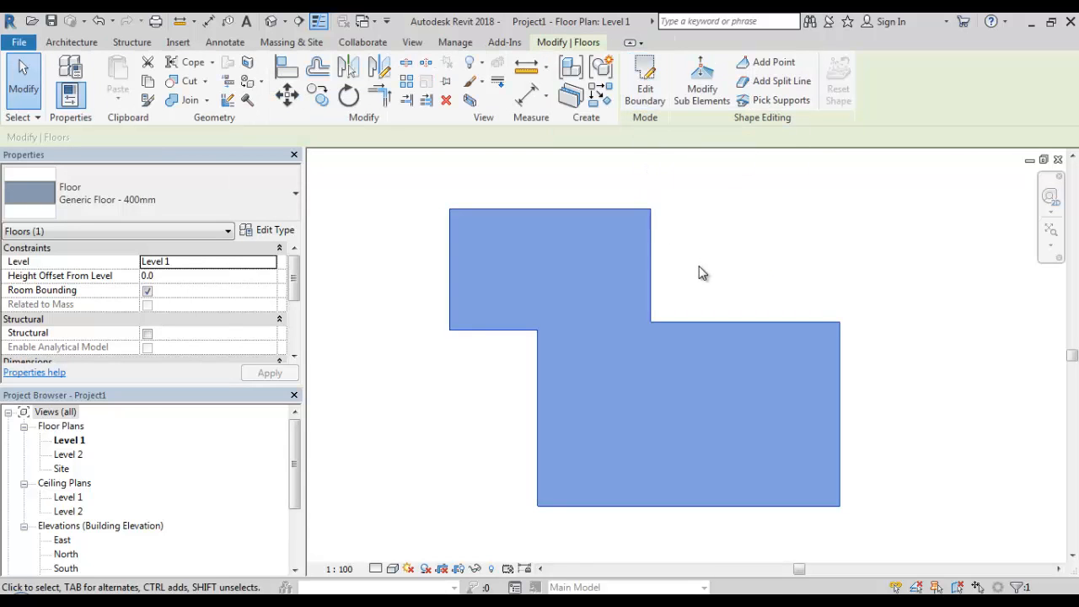
click(690, 288)
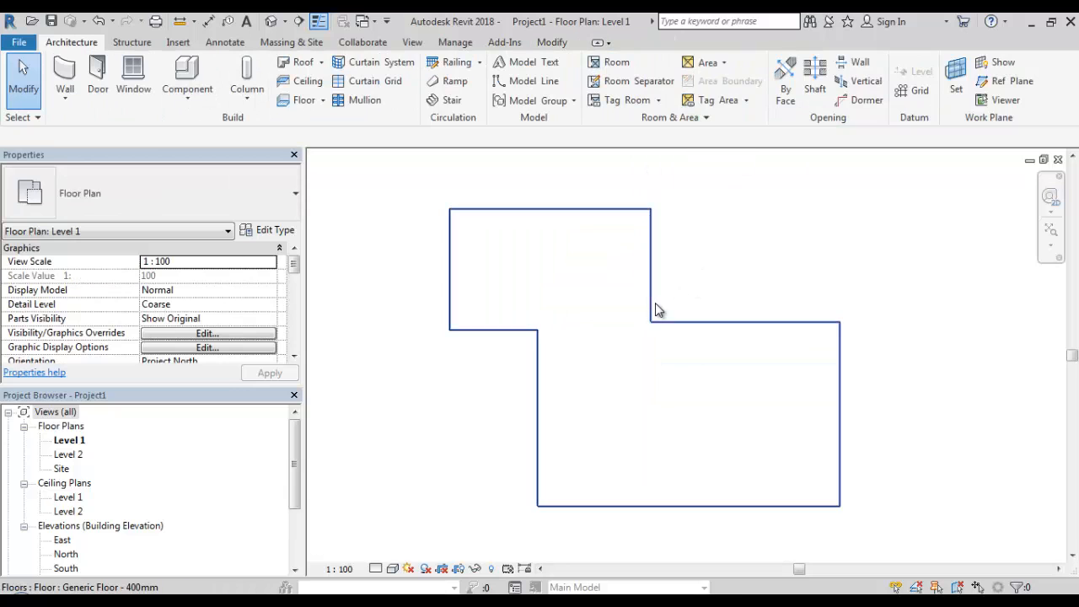
- Change the L-shaped floor's type to 160mm Concrete With 50mm Metal Deck and deselect it to view the surface
click(699, 328)
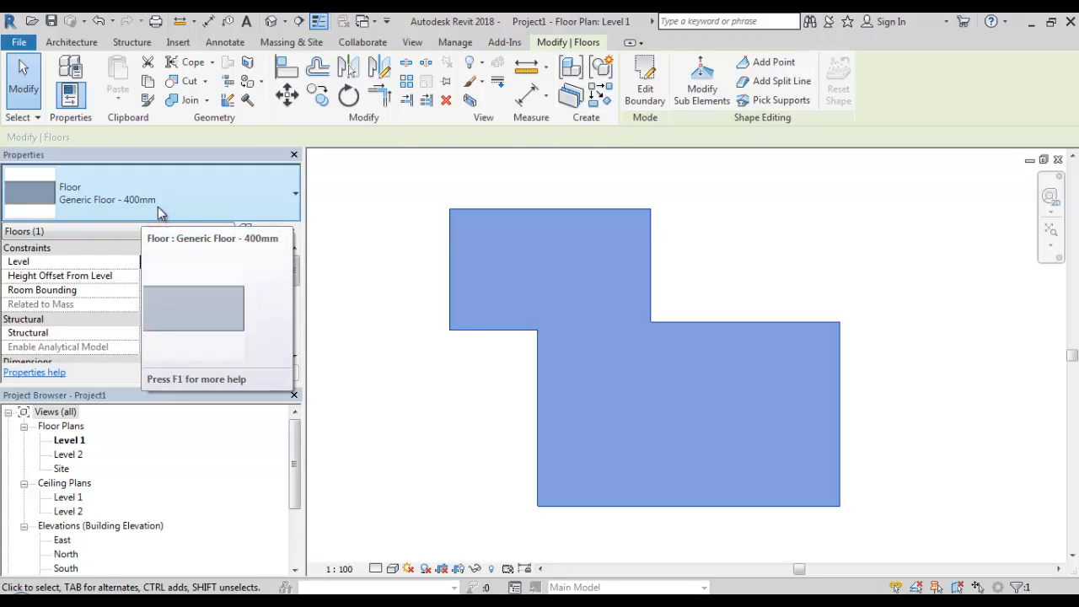
click(218, 212)
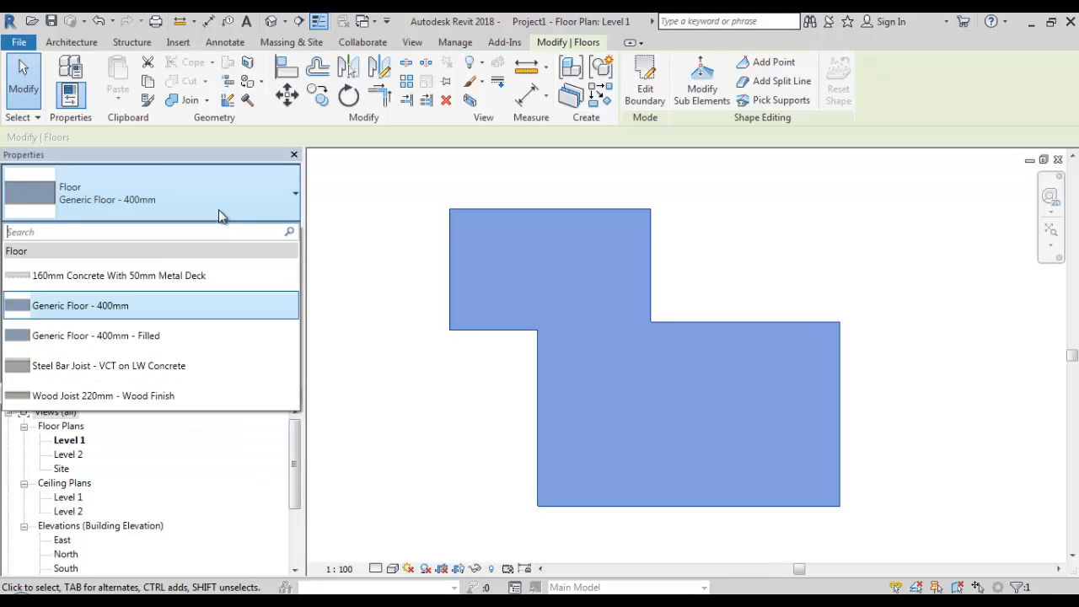
click(207, 289)
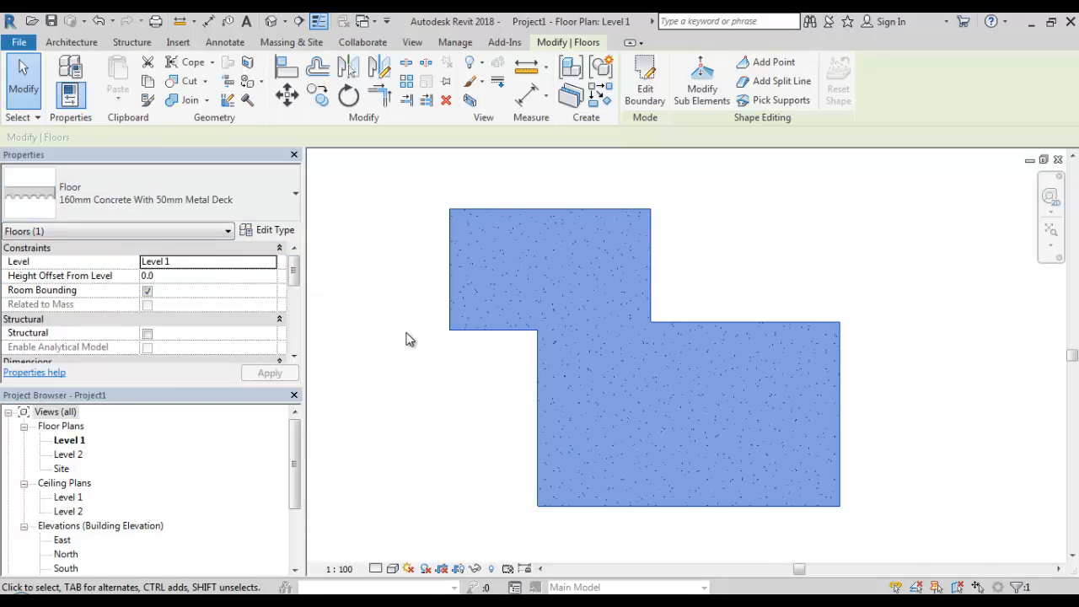
click(460, 368)
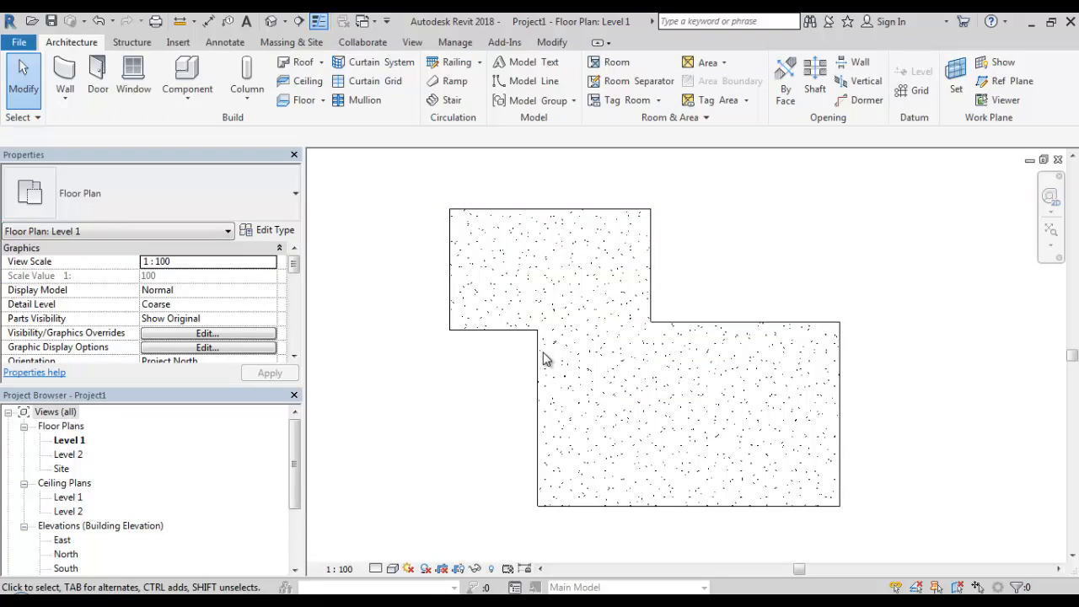
- Select the floor again and switch its type to Steel Bar Joist - VCT on LW Concrete
click(451, 304)
click(218, 201)
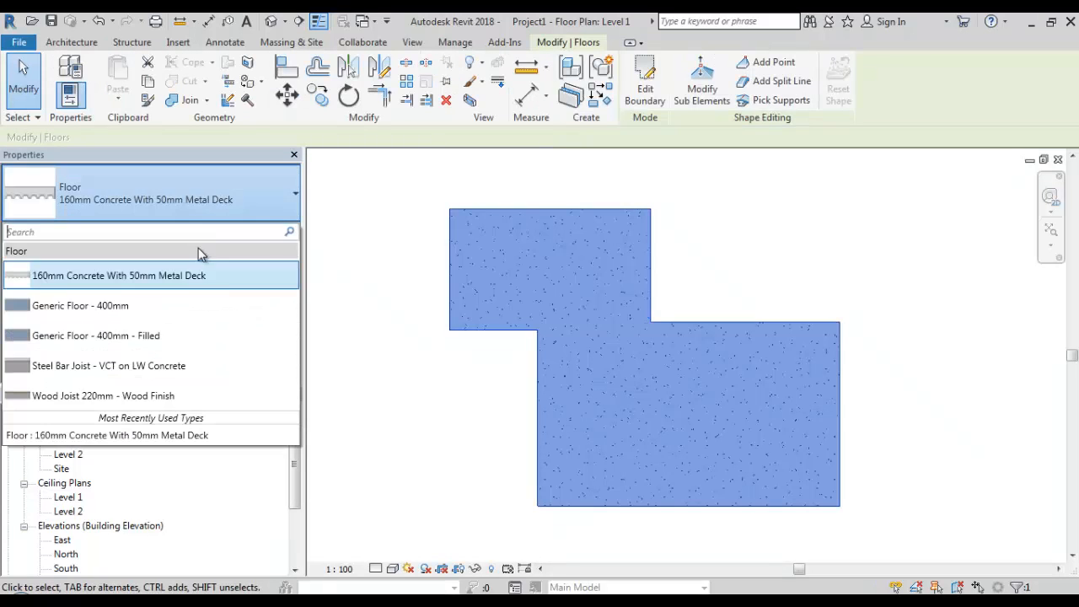
click(157, 367)
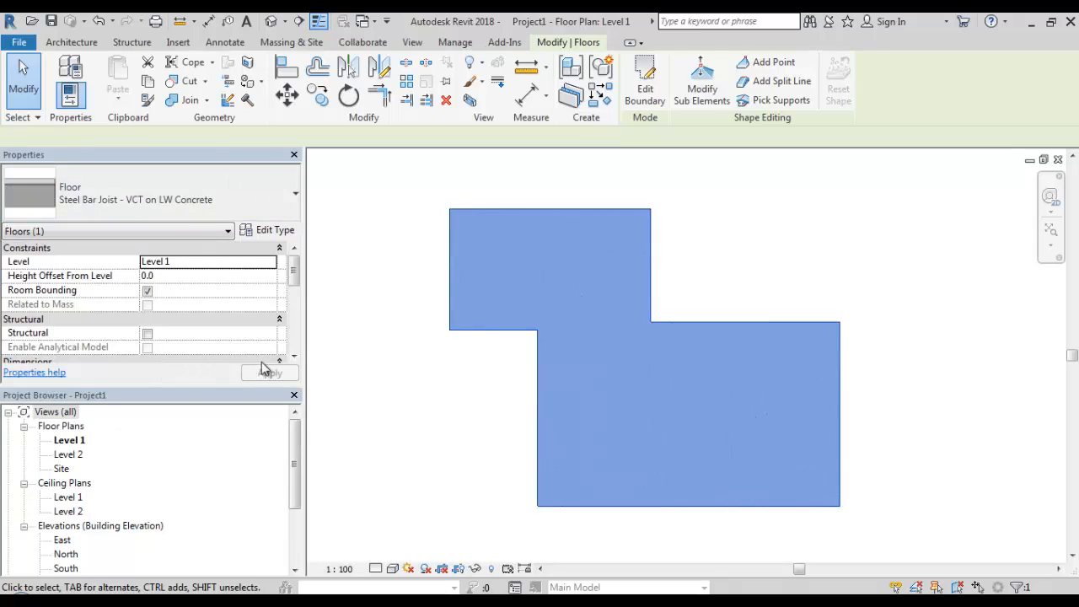
- Set the floor's type back to Generic Floor - 400mm and duplicate it as a new type named Lantai Dalam
click(166, 203)
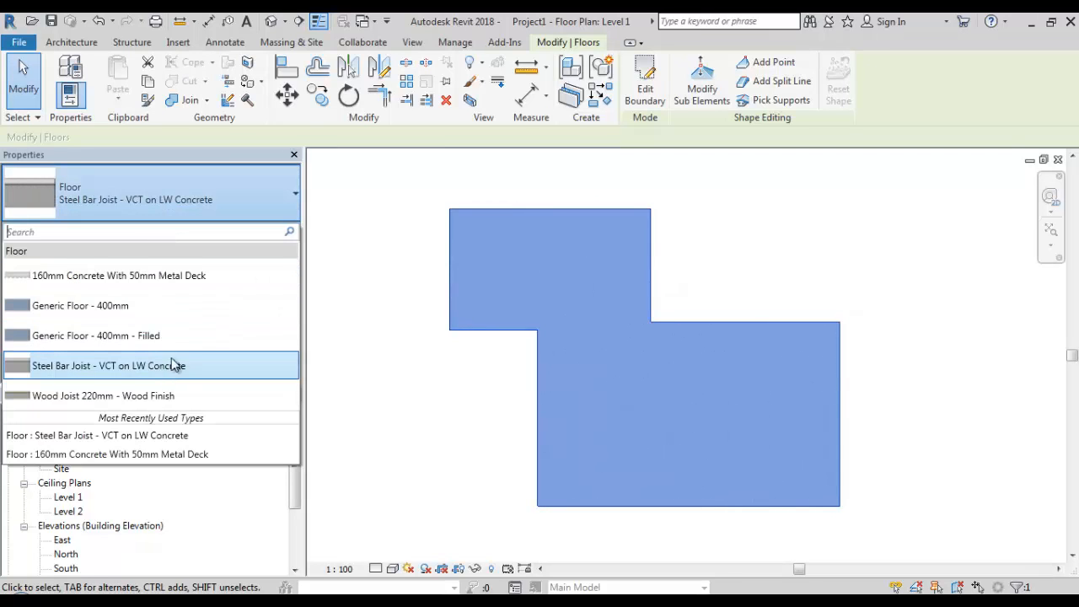
click(156, 314)
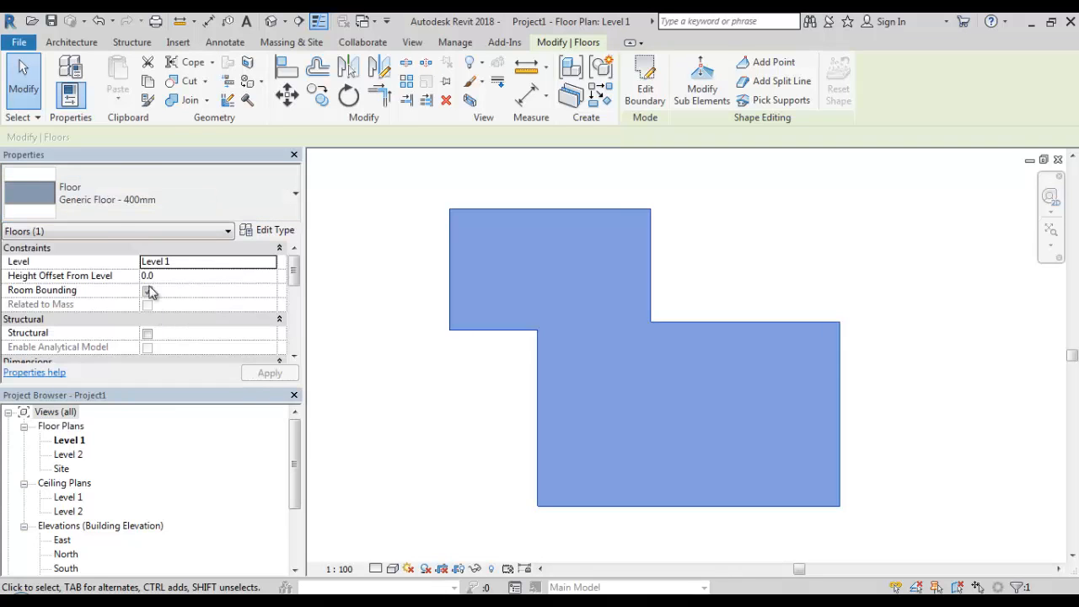
click(261, 233)
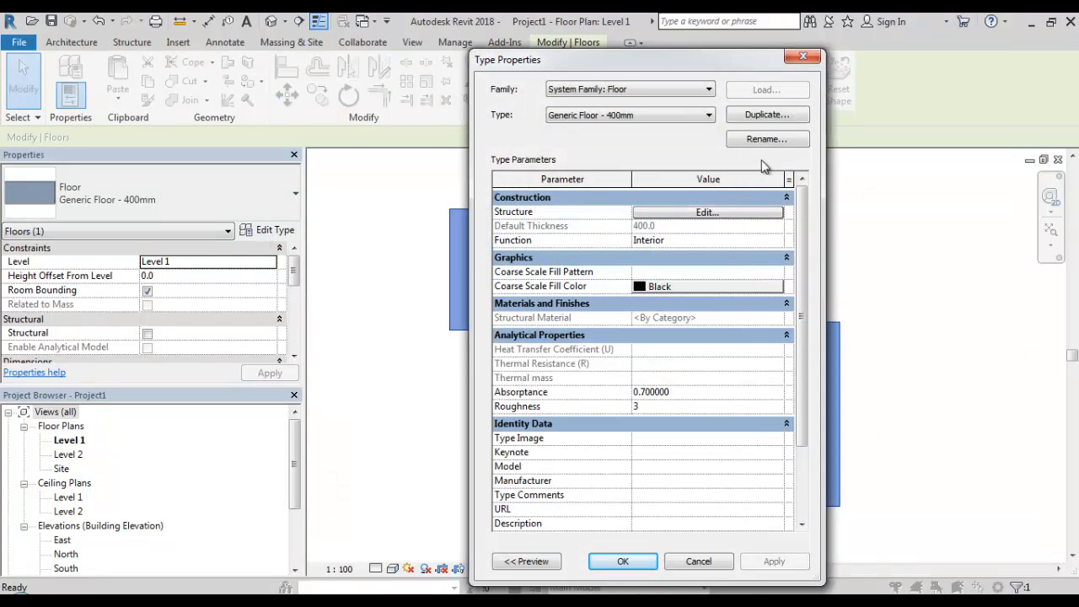
click(789, 118)
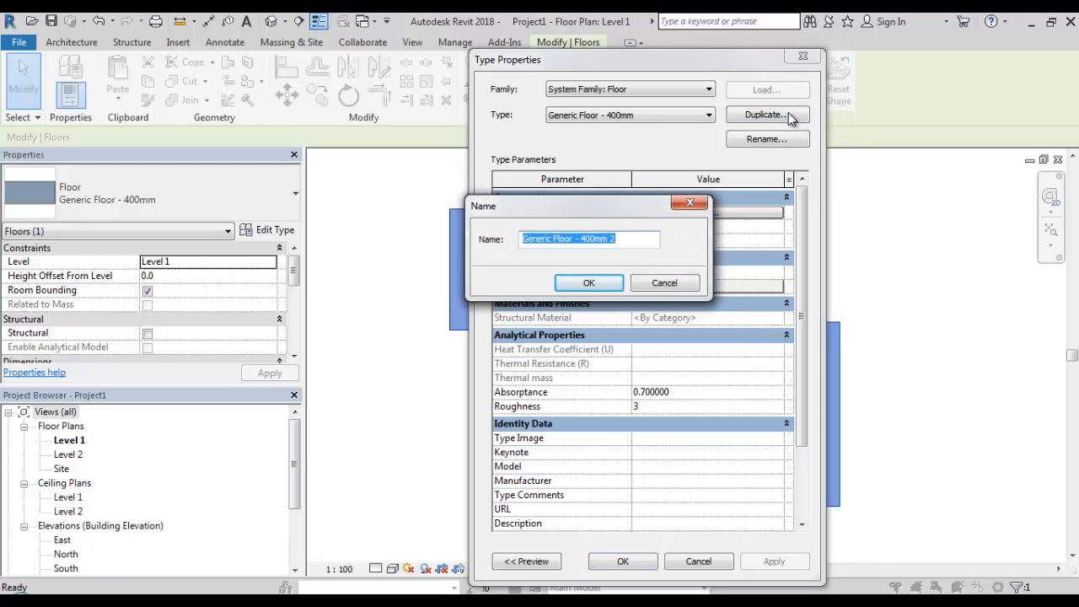
text(Lantai Dalam)
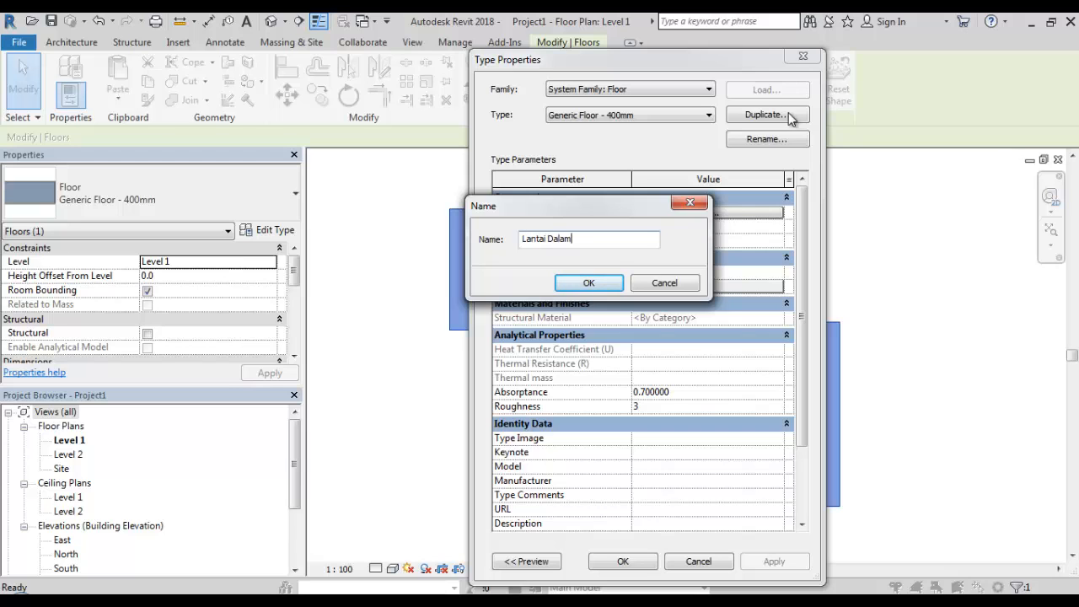
click(615, 285)
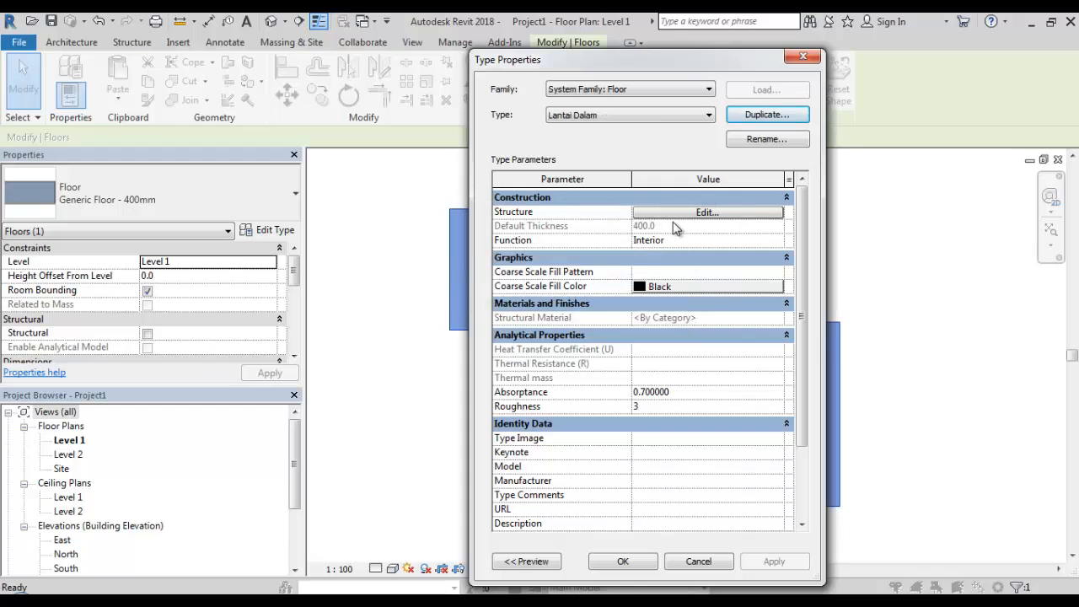
- Edit the Lantai Dalam structure with the preview shown, adding two layers below the 400 mm layer within the core boundaries
click(679, 215)
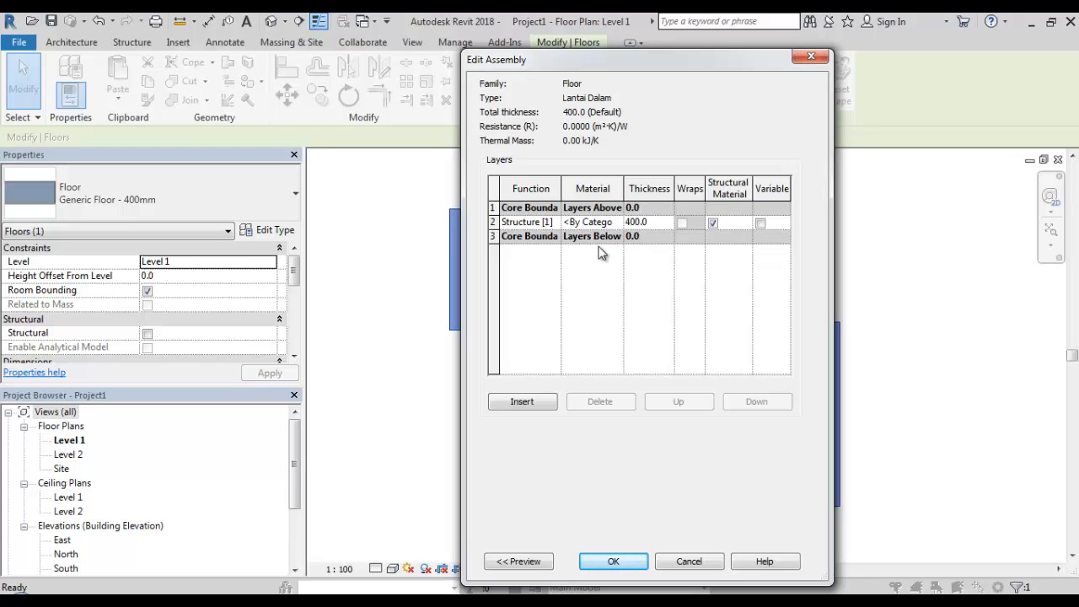
click(521, 562)
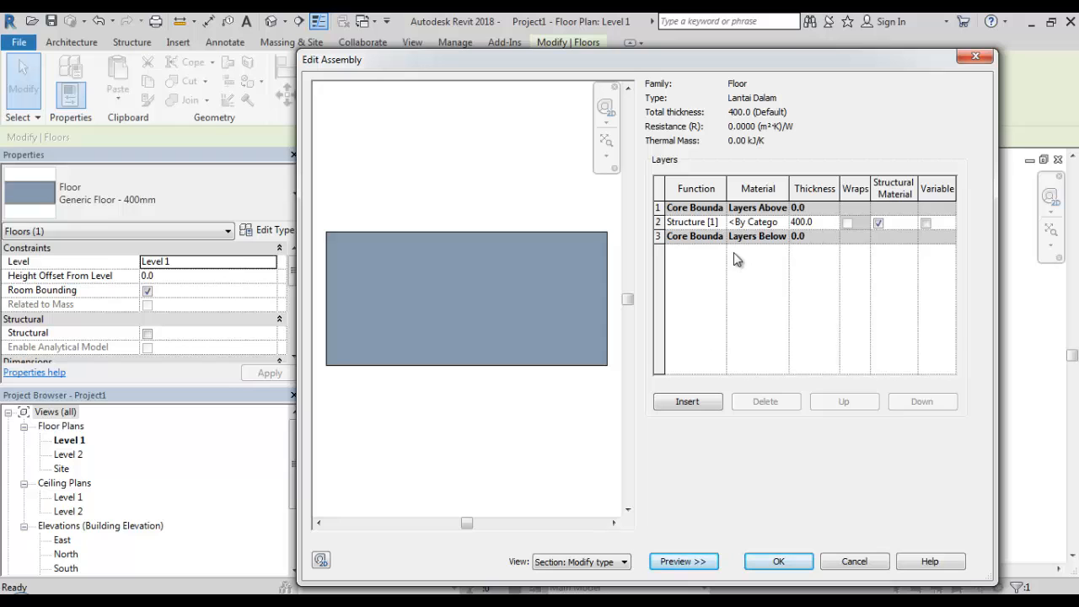
click(680, 403)
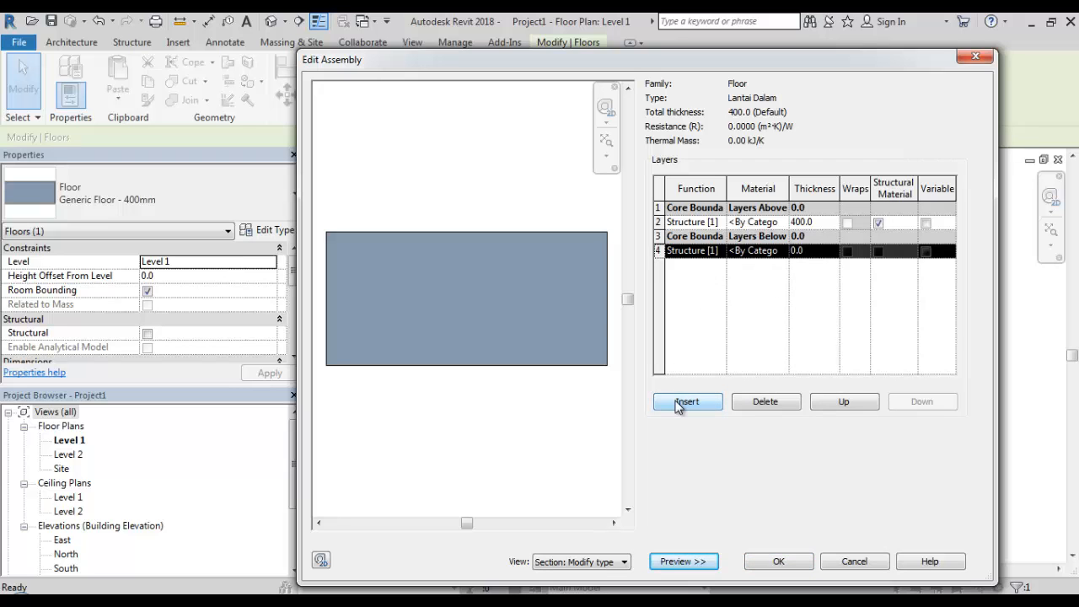
click(679, 403)
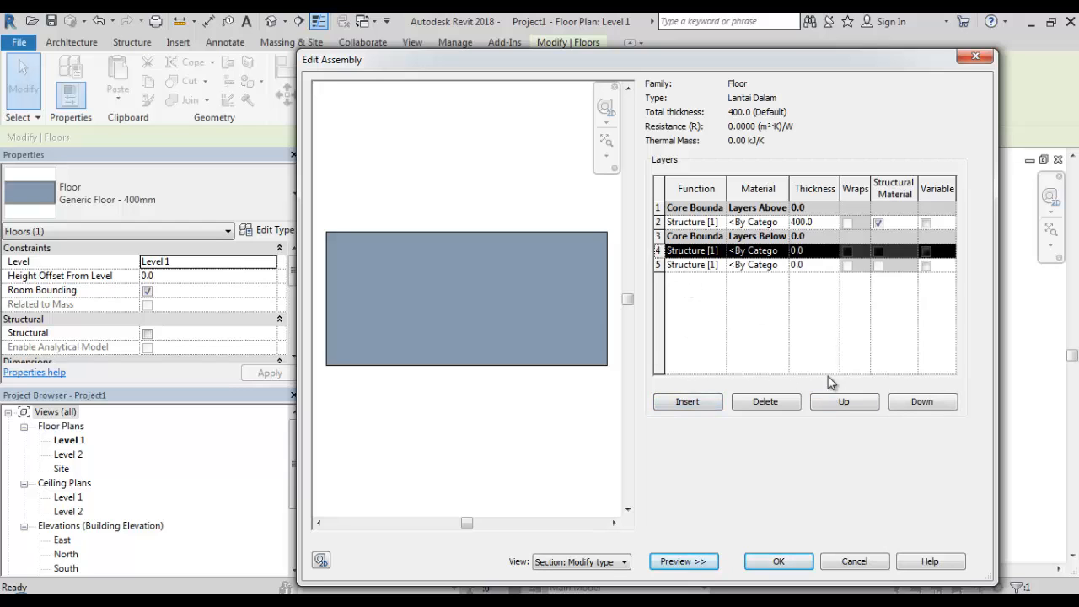
click(844, 402)
click(666, 264)
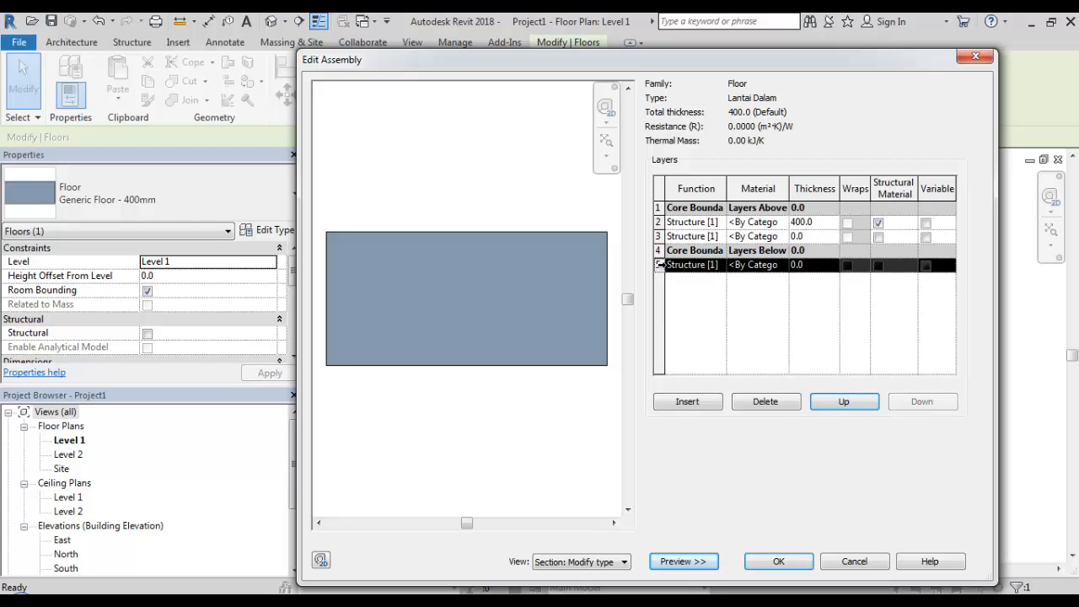
click(834, 404)
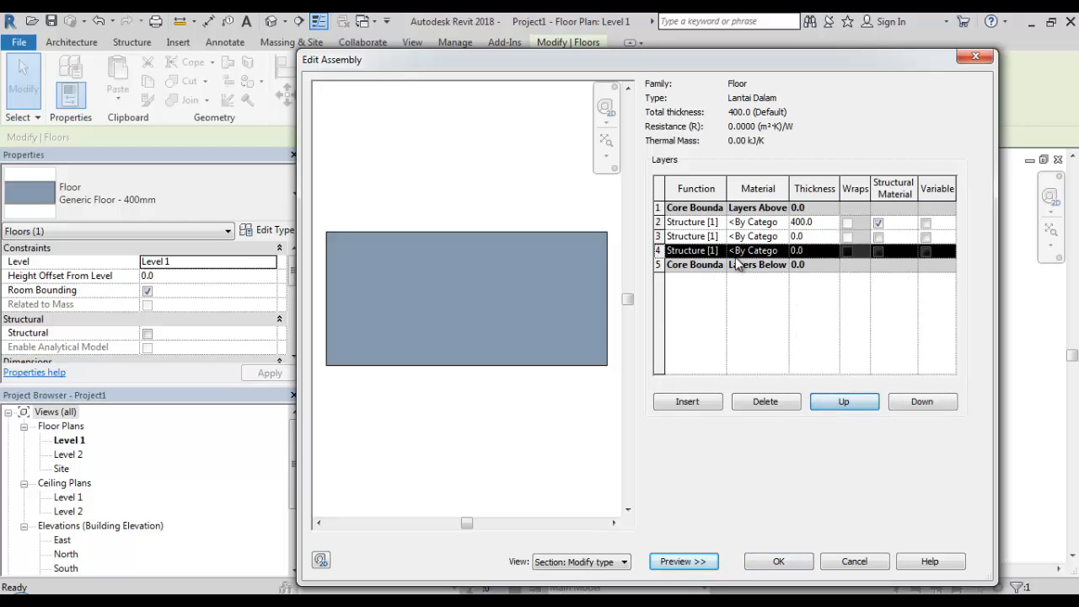
- For the 400 mm structure layer's material, duplicate the Default material and name the copy Ubin Keramik 400x400
click(759, 224)
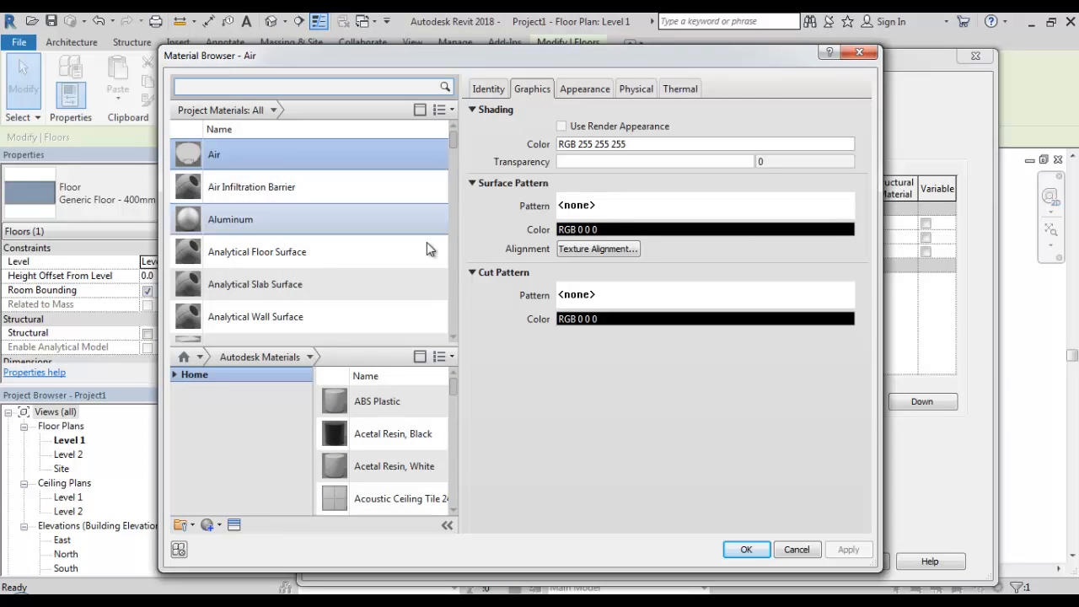
scroll(450, 177, down, 1)
scroll(446, 236, down, 10)
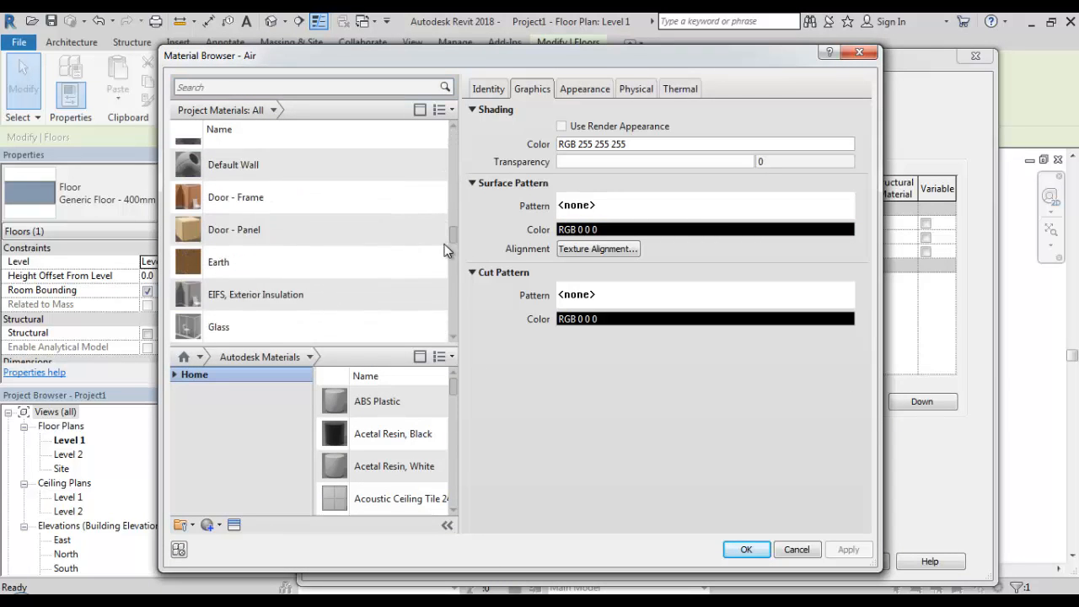
scroll(434, 219, up, 5)
scroll(439, 198, up, 2)
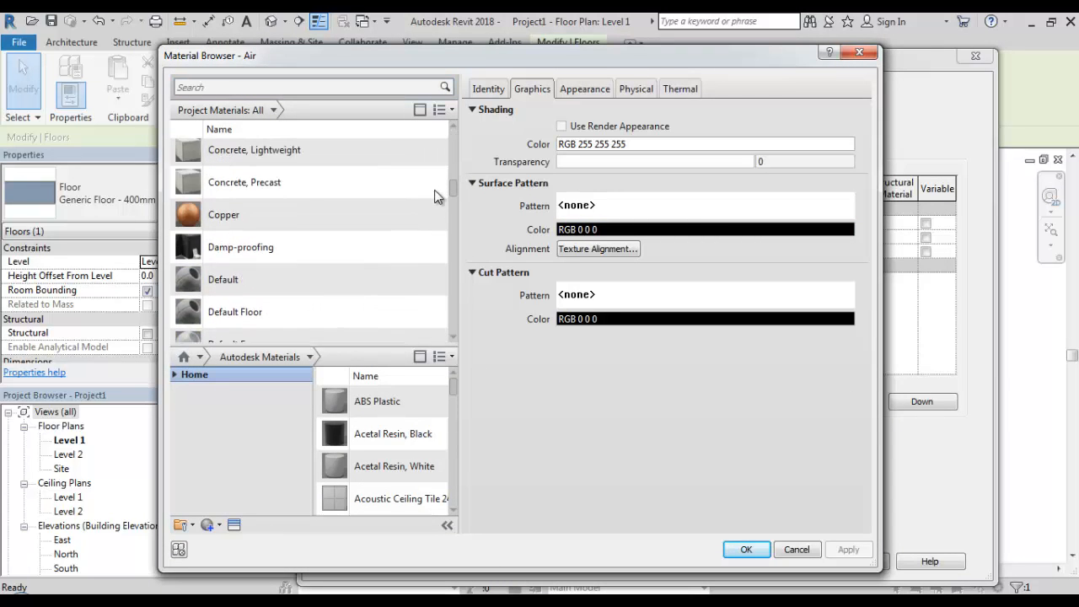
click(255, 282)
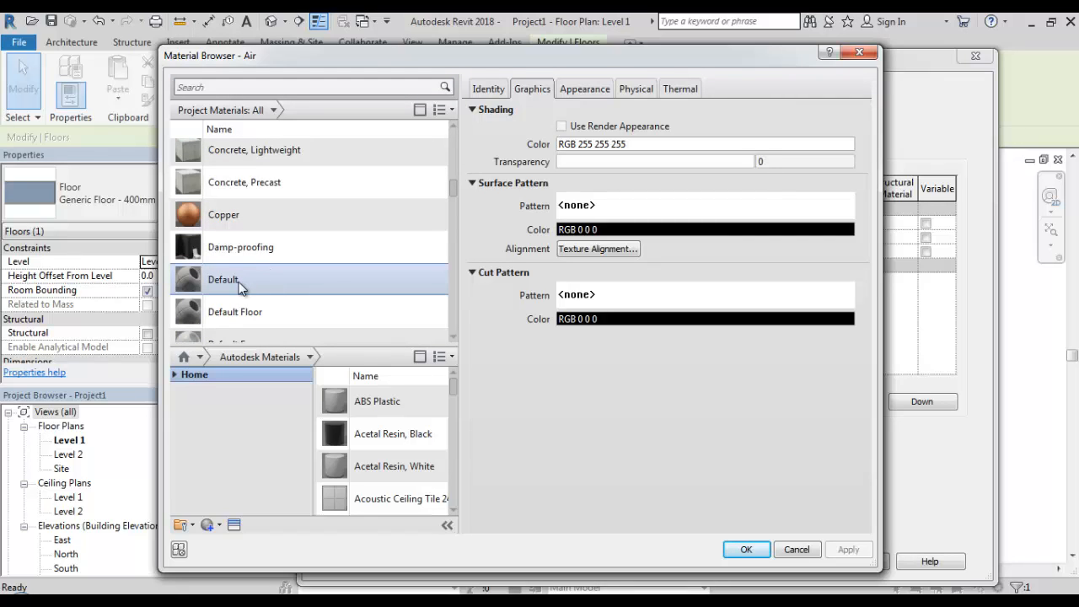
click(260, 289)
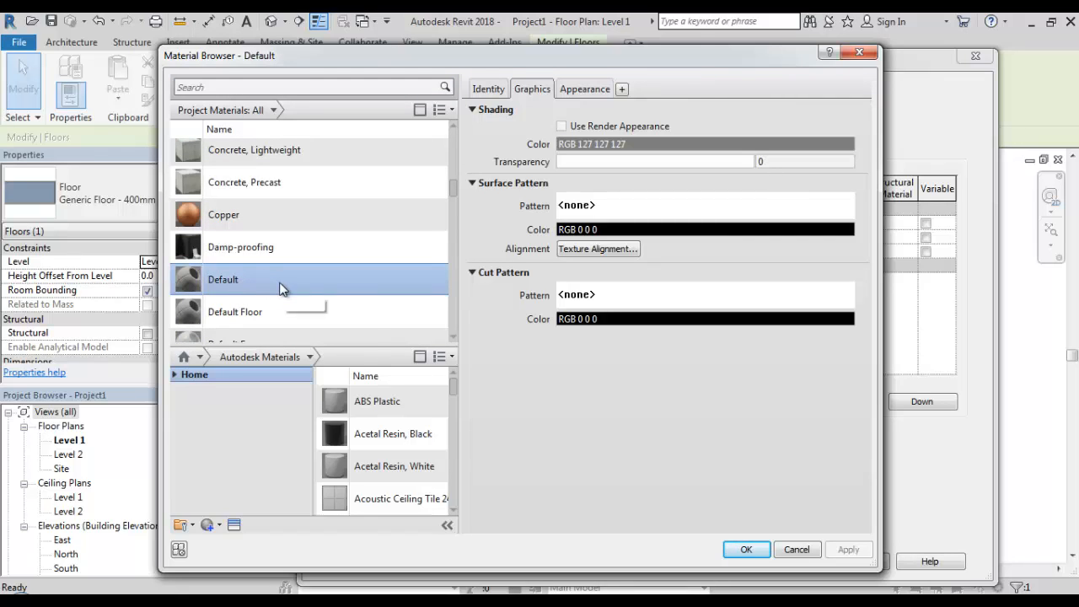
right_click(282, 289)
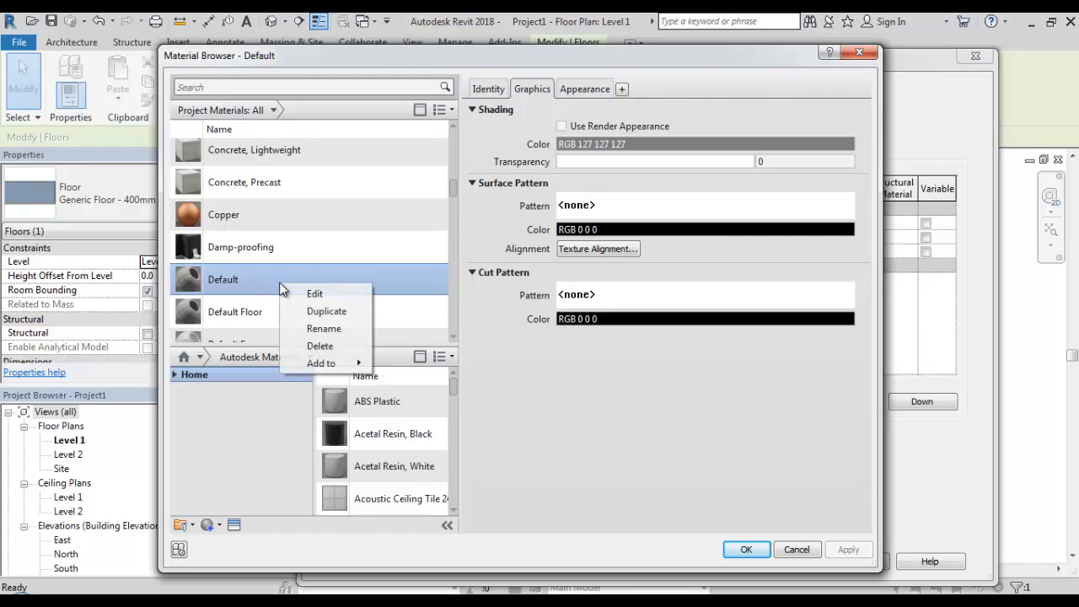
click(317, 313)
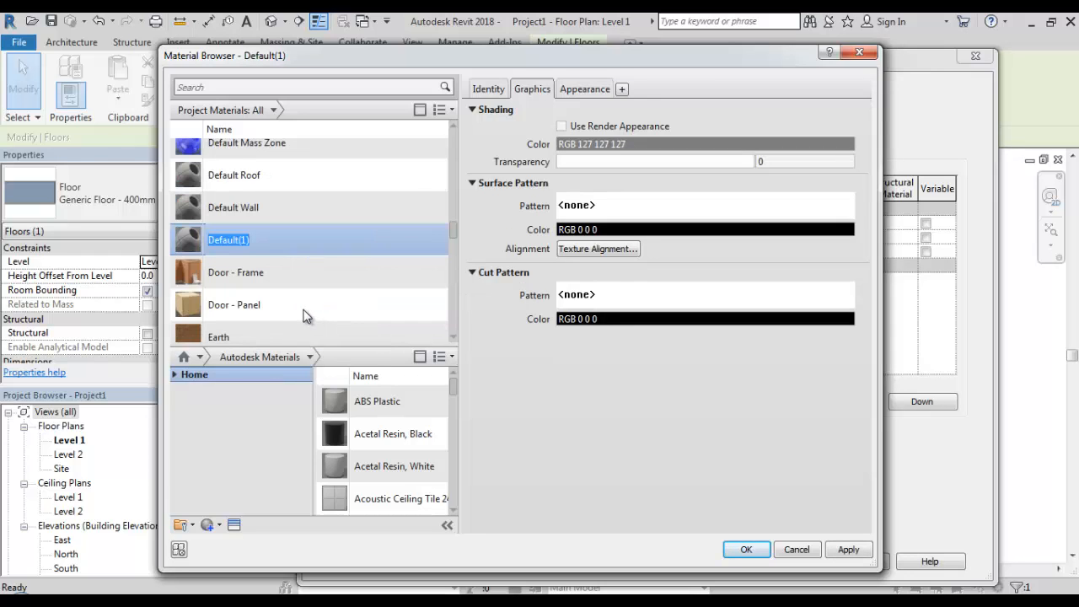
text(Ubin Keramik)
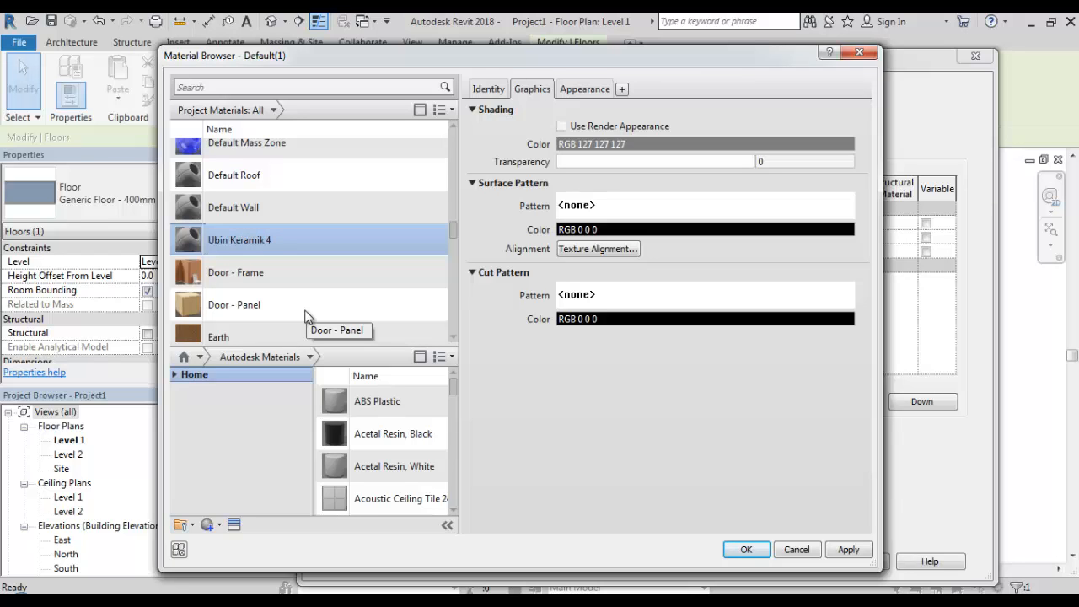
text(400)
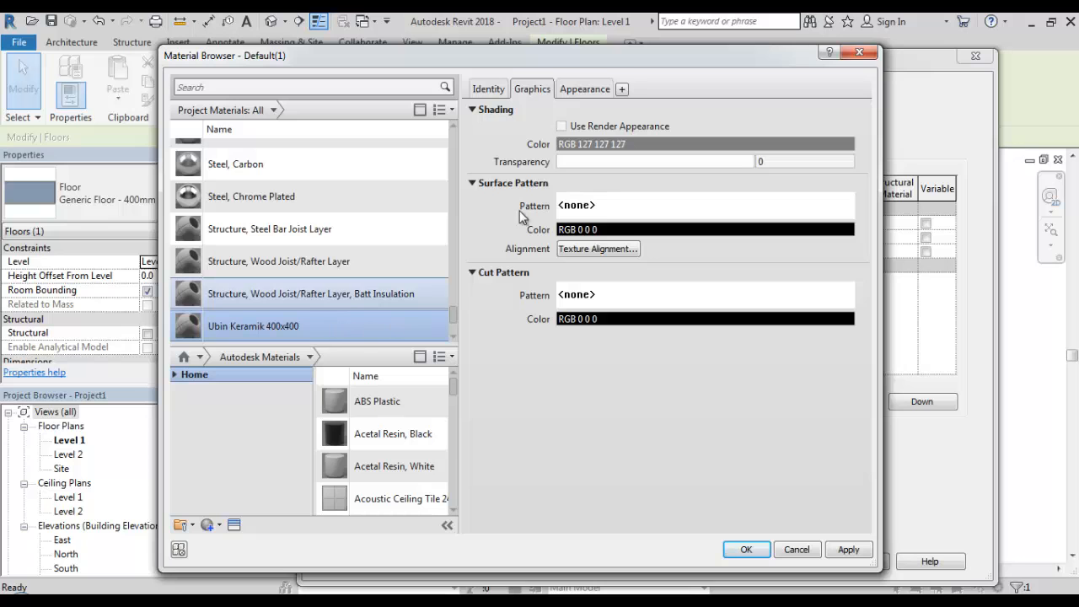
- Lighten the shading color of the Ubin Keramik 400x400 material to RGB 245-245-245
click(590, 146)
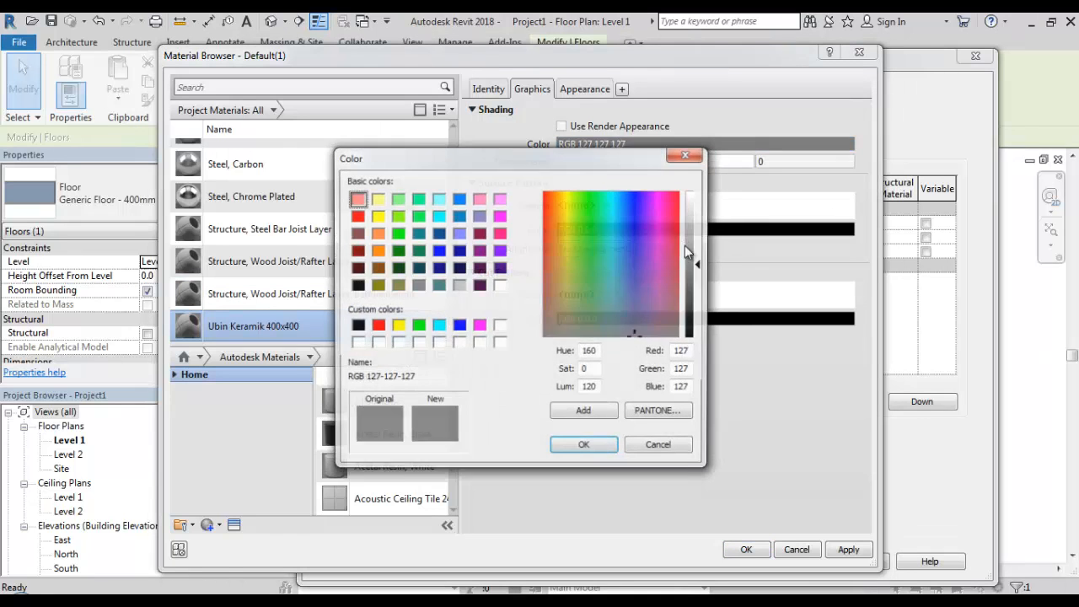
drag(694, 221, 693, 196)
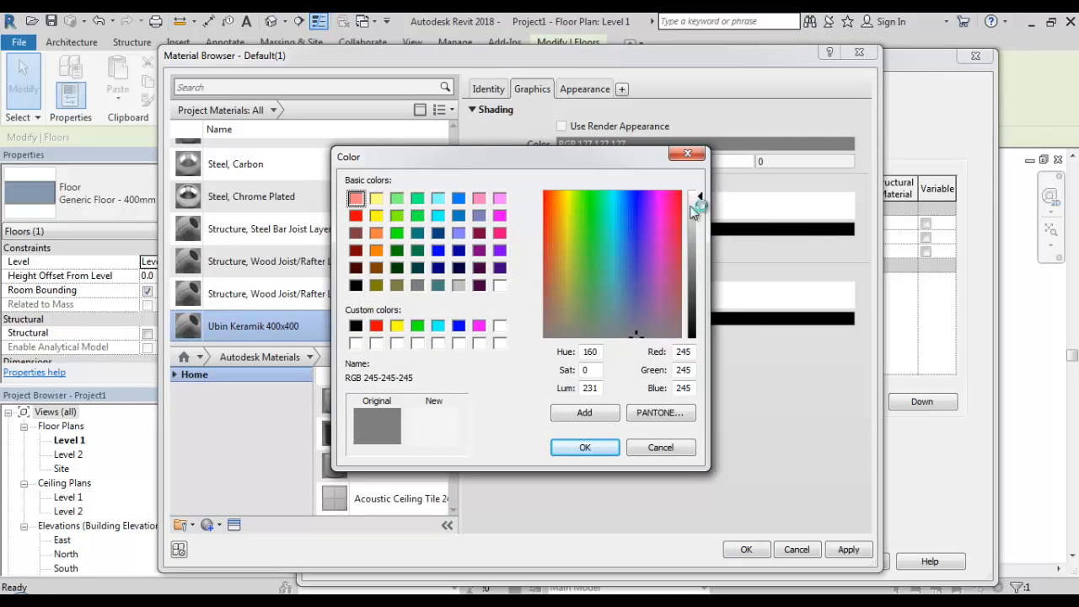
click(584, 445)
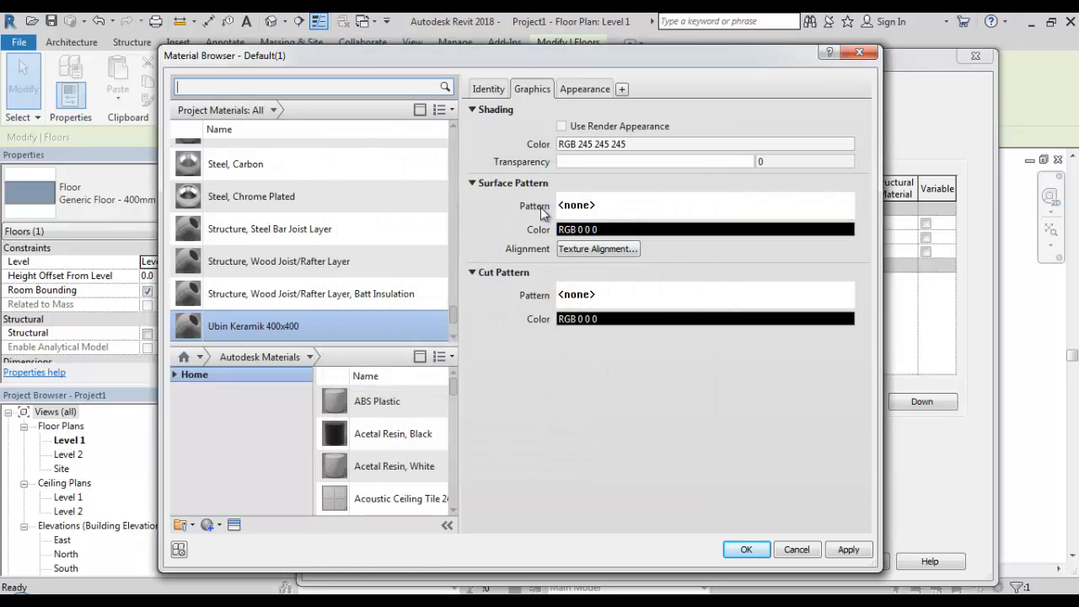
- Start a new model-type surface pattern named Ubin 40x40 for the Ubin Keramik 400x400 material
click(614, 215)
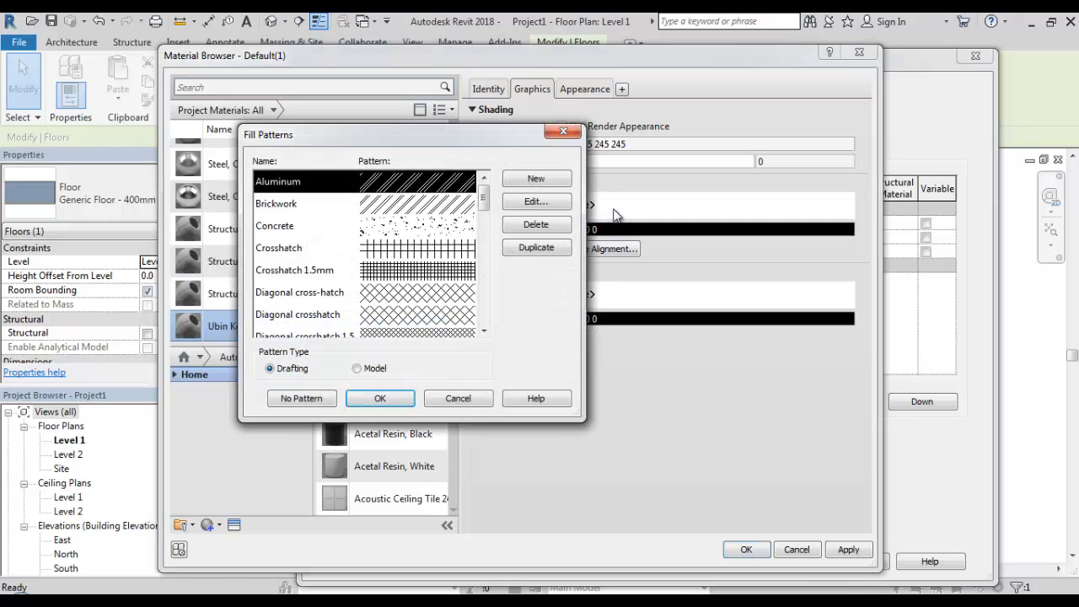
mouse_move(484, 198)
mouse_down()
mouse_move(496, 226)
mouse_move(482, 239)
mouse_move(480, 294)
mouse_move(480, 194)
mouse_up()
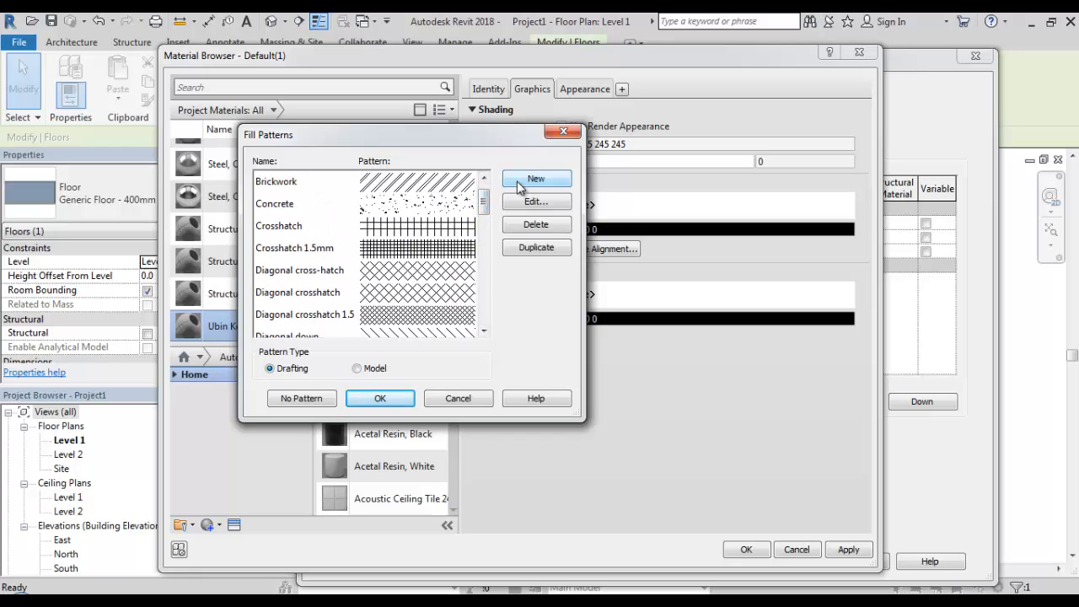
click(358, 369)
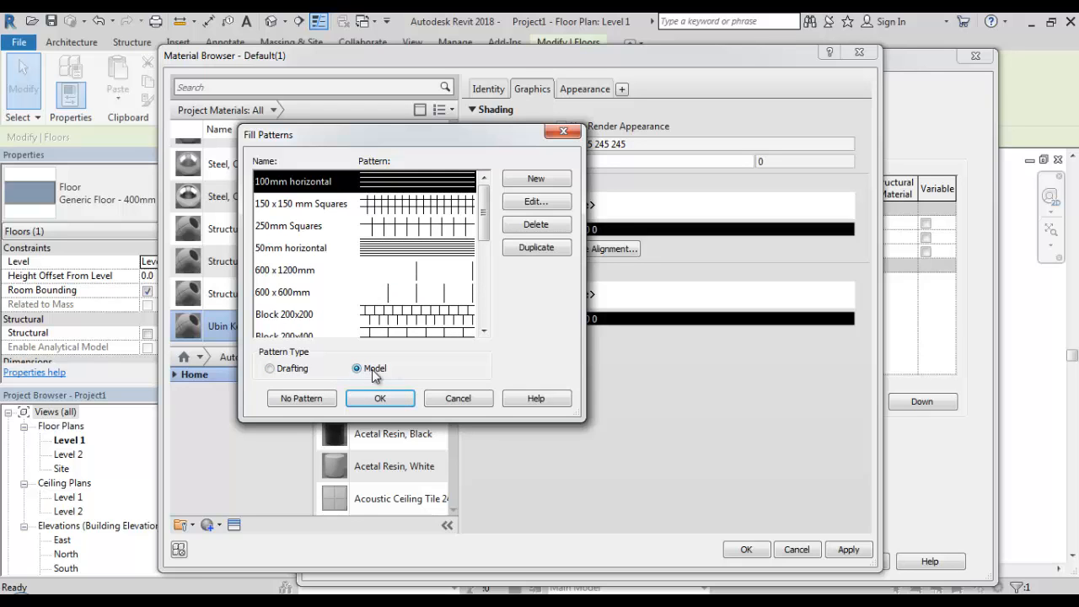
click(537, 179)
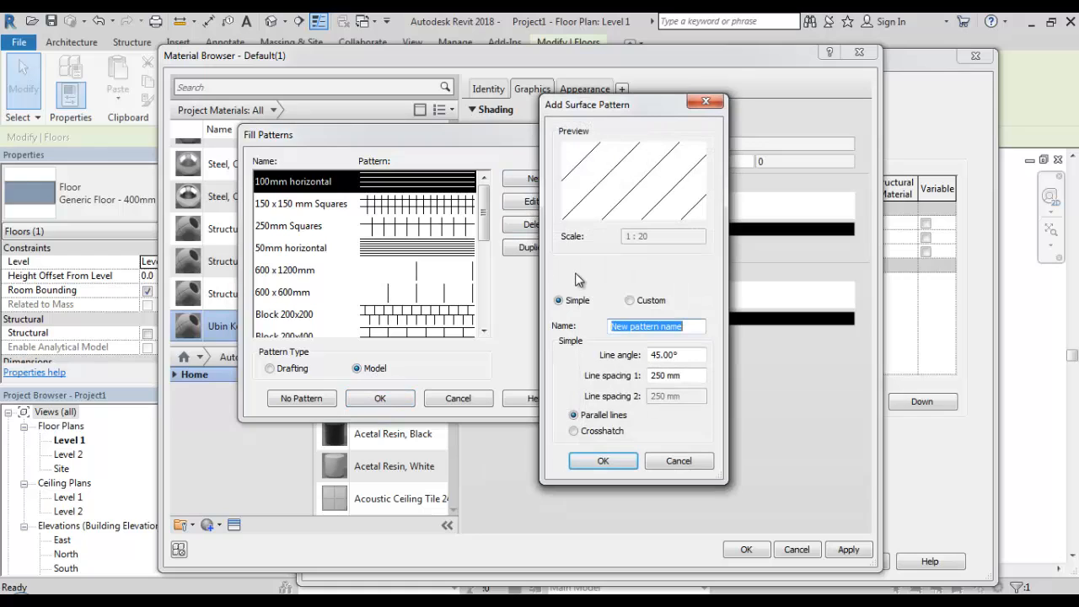
text(Ubin)
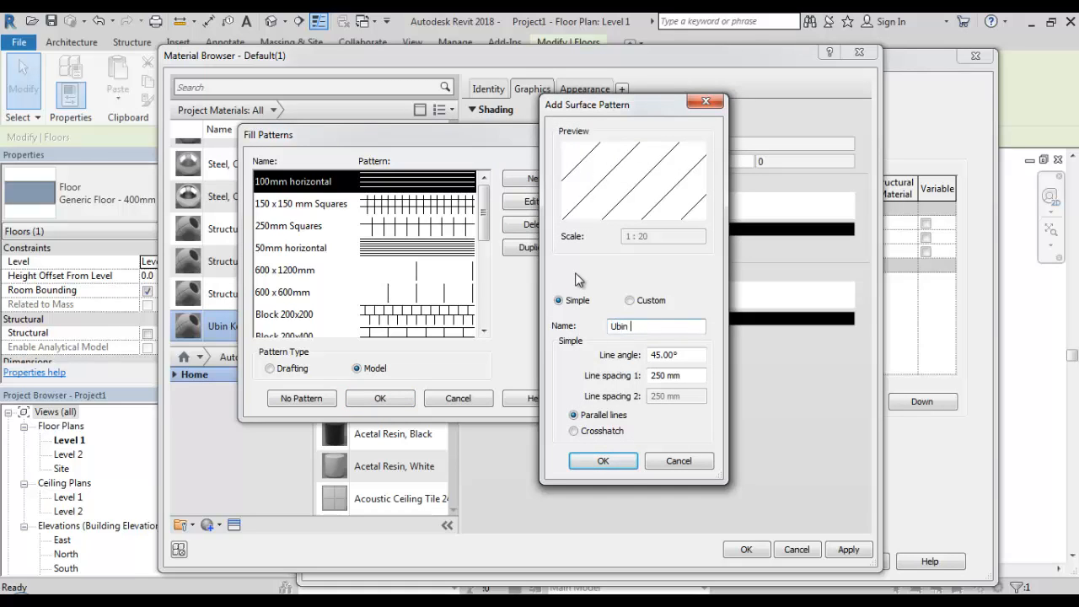
text( 40x40)
- Define Ubin 40x40 as a crosshatch with 0° line angle and both line spacings 400 mm, and assign it as the tile material's surface pattern
key(Tab)
text(0)
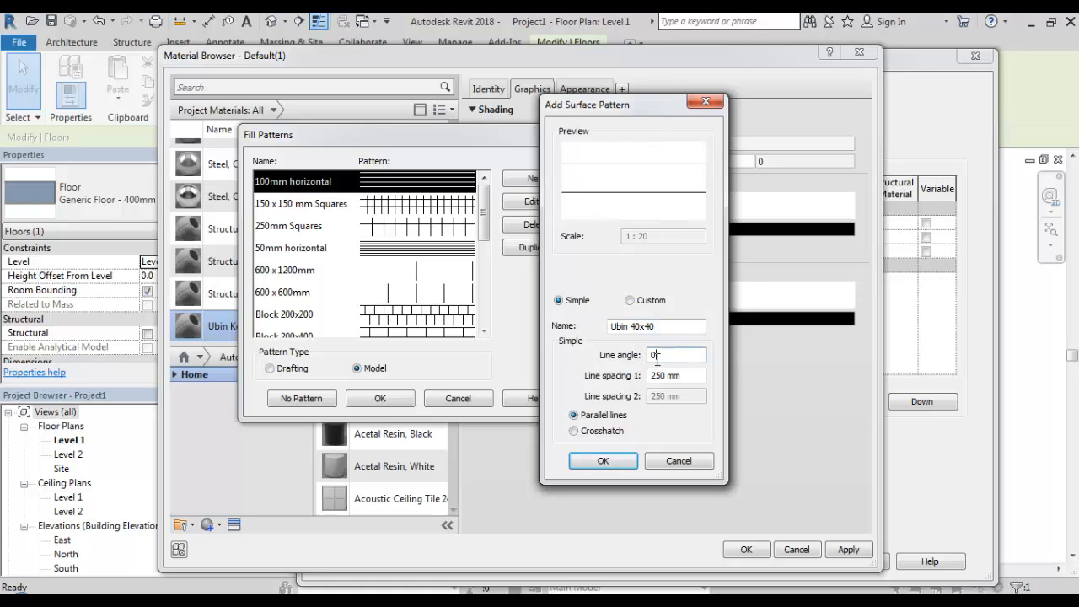
key(Tab)
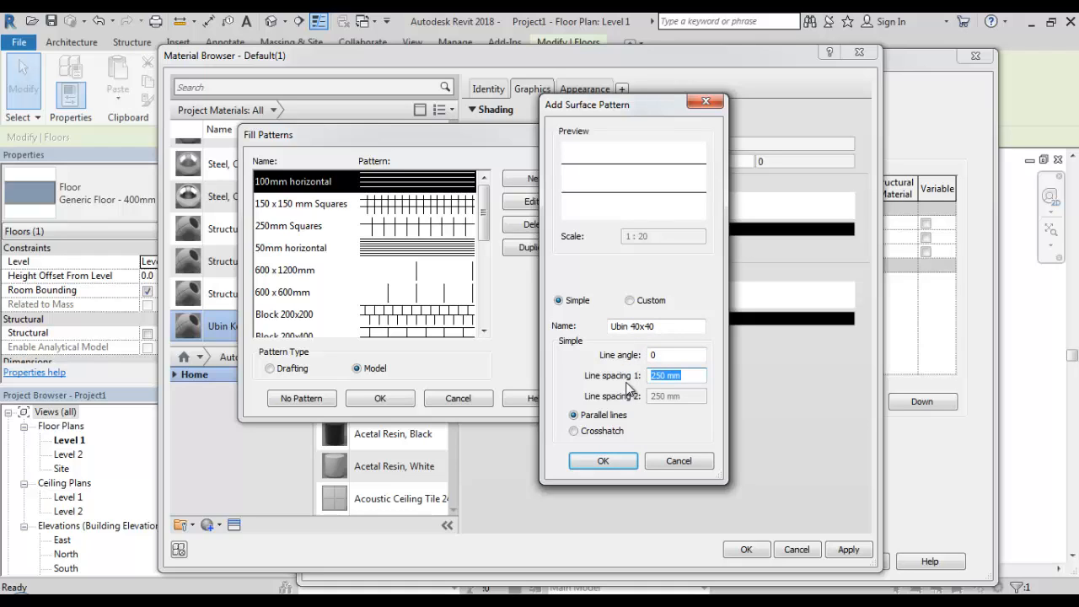
text(400)
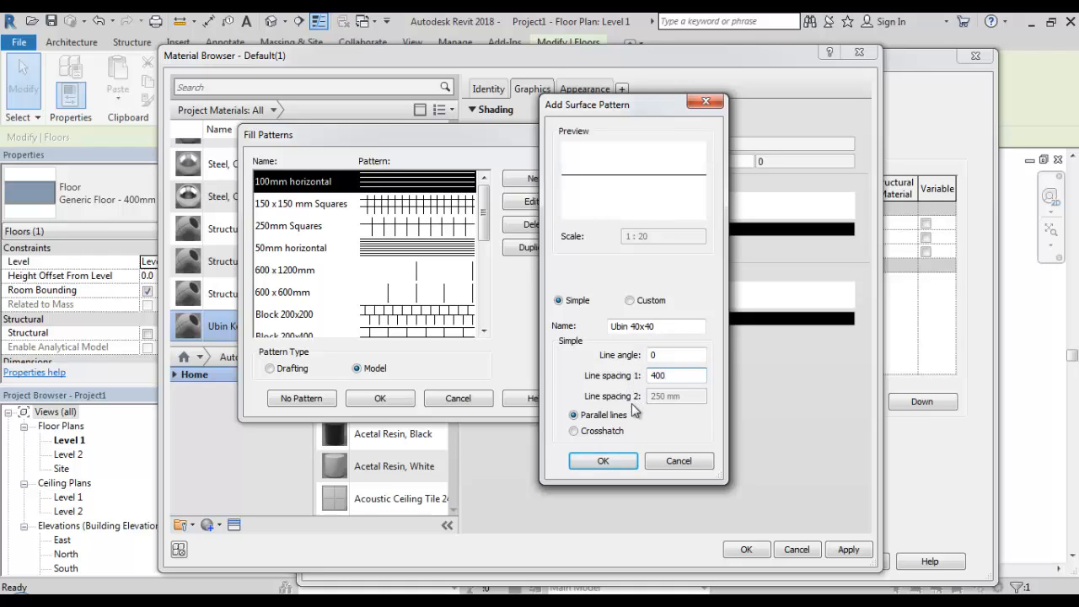
click(575, 431)
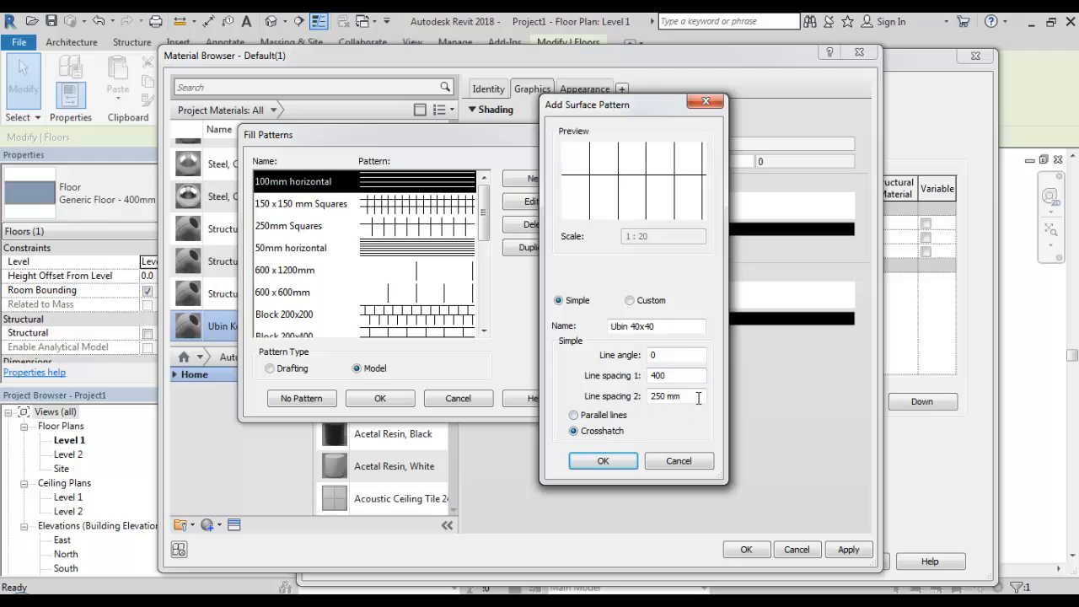
drag(699, 396, 622, 396)
text(400)
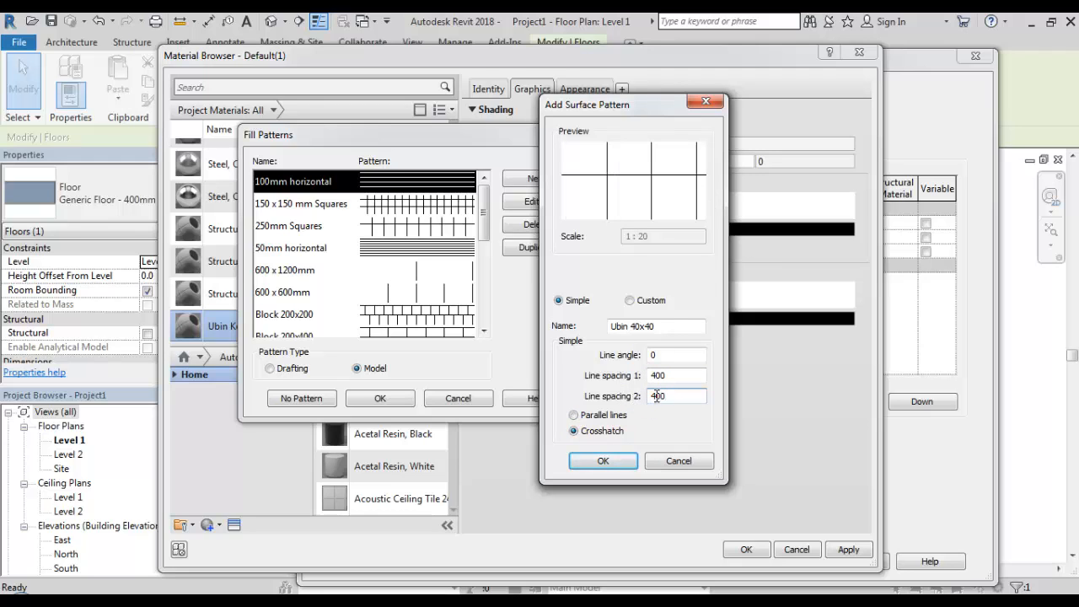
click(603, 461)
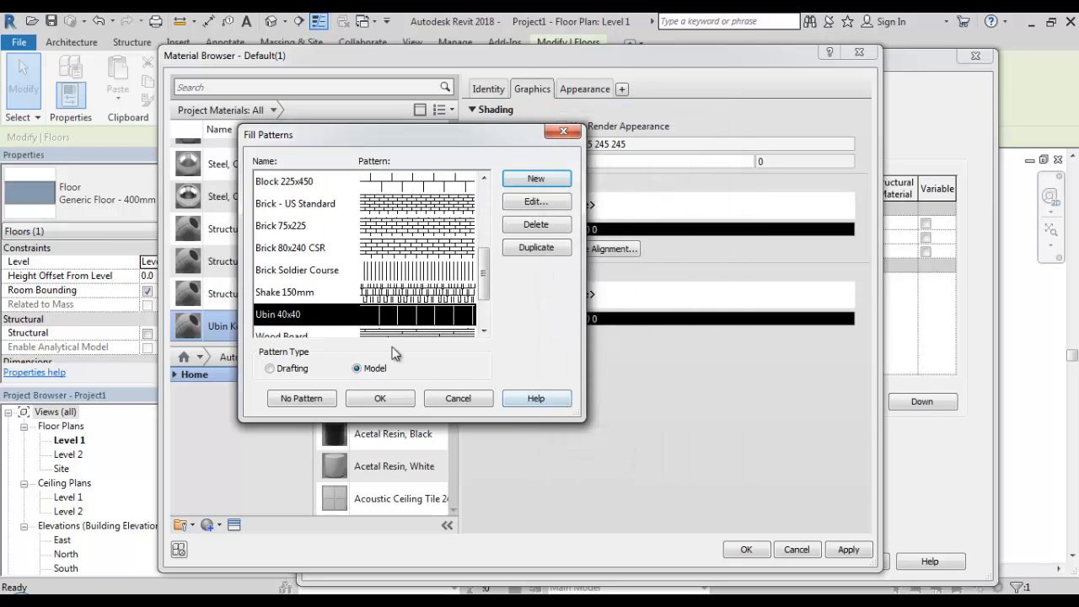
click(380, 398)
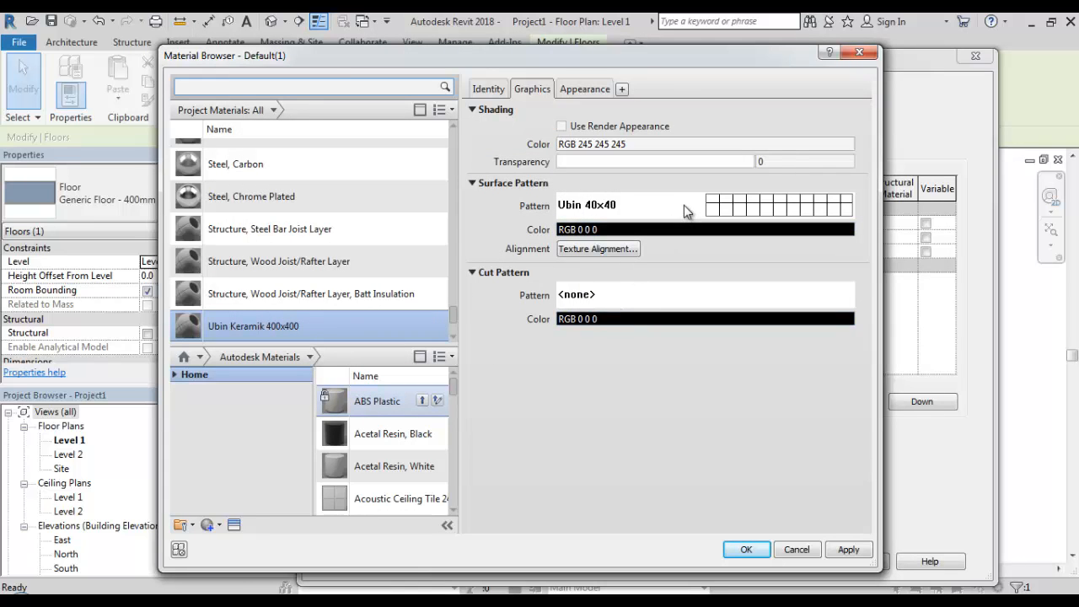
click(742, 549)
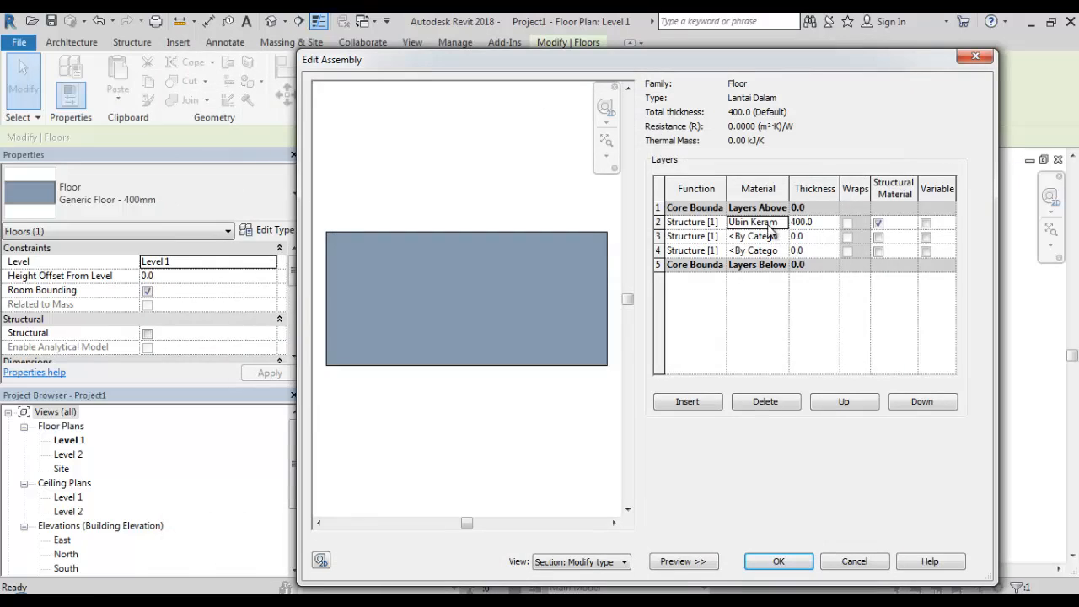
- Set the thickness of the Ubin Keramik layer to 8 mm and of the structure layer directly below it to 30 mm
click(820, 222)
drag(824, 222, 775, 222)
text(8)
key(Return)
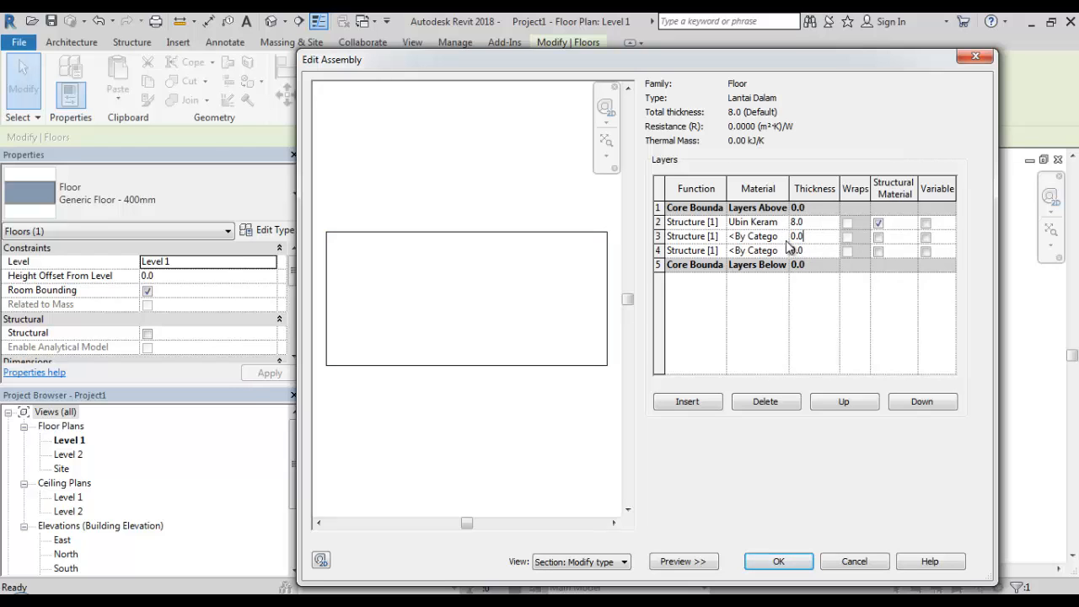
click(815, 240)
drag(814, 240, 778, 240)
text(30)
- For the 30 mm layer's material, duplicate the Default material and name the copy Spesi Lantai
click(780, 241)
click(781, 238)
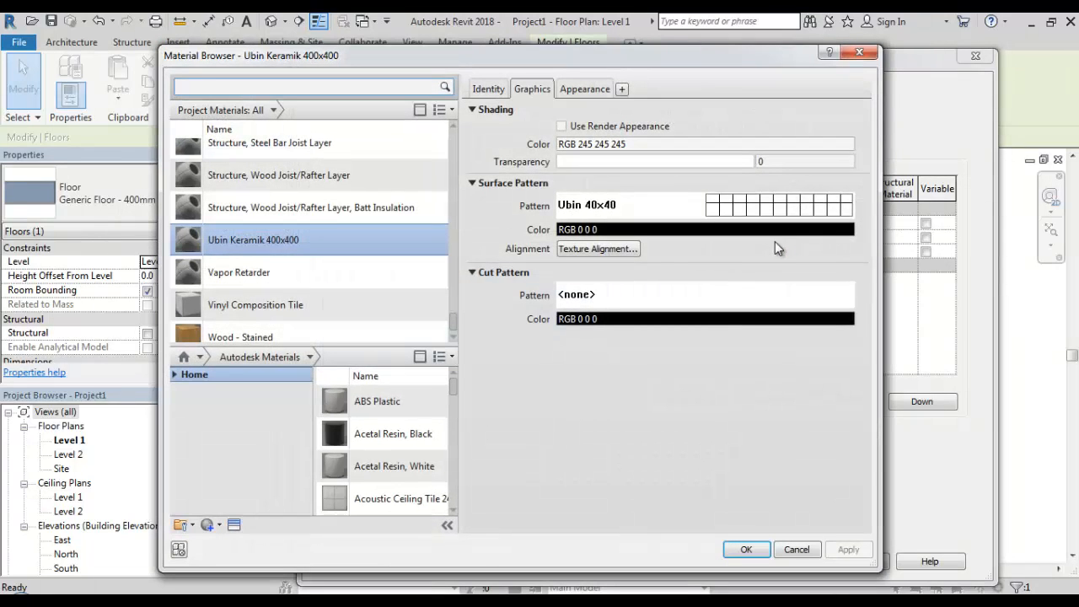
click(310, 270)
scroll(325, 277, up, 3)
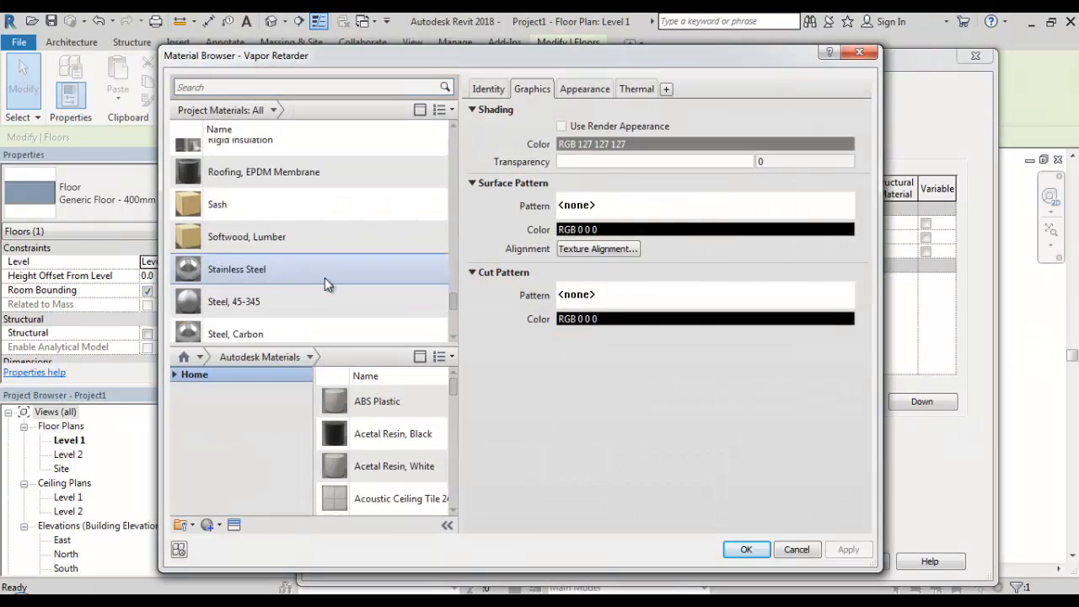
scroll(324, 278, up, 3)
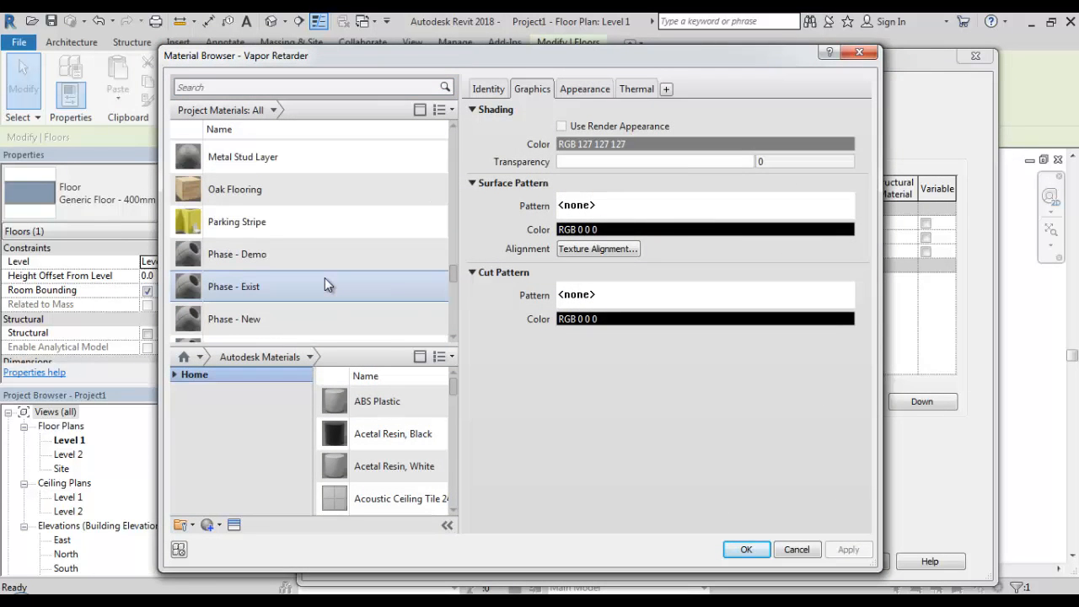
scroll(325, 278, up, 5)
key(d)
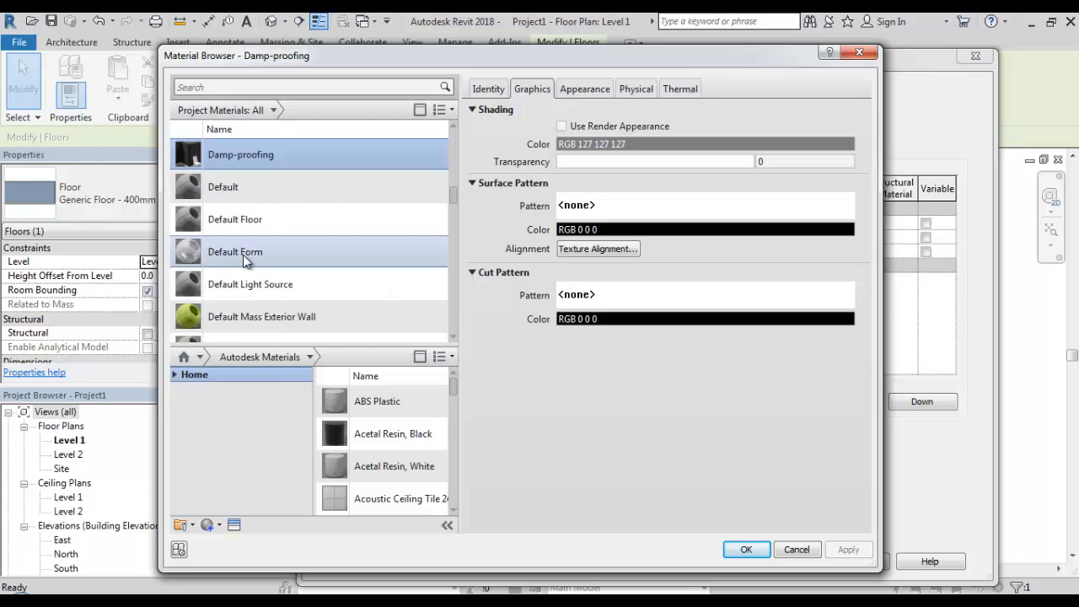
click(250, 200)
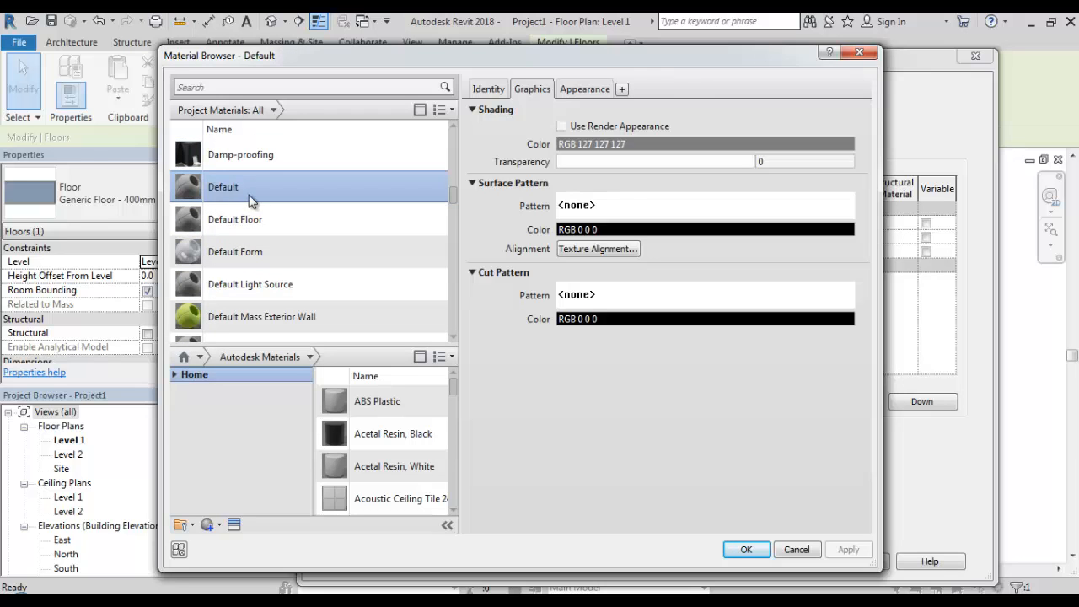
right_click(232, 197)
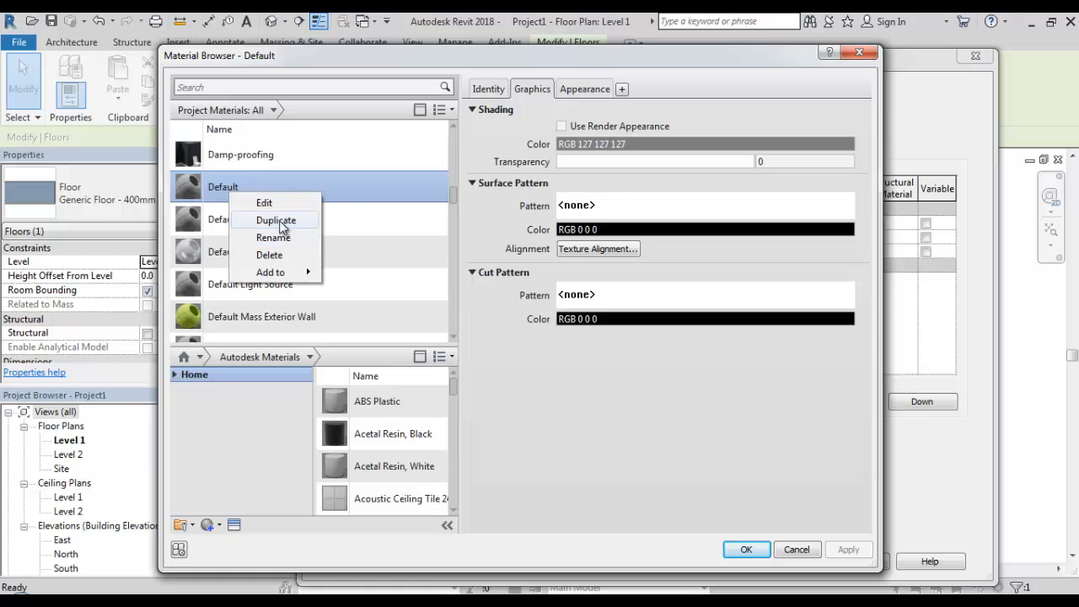
click(280, 220)
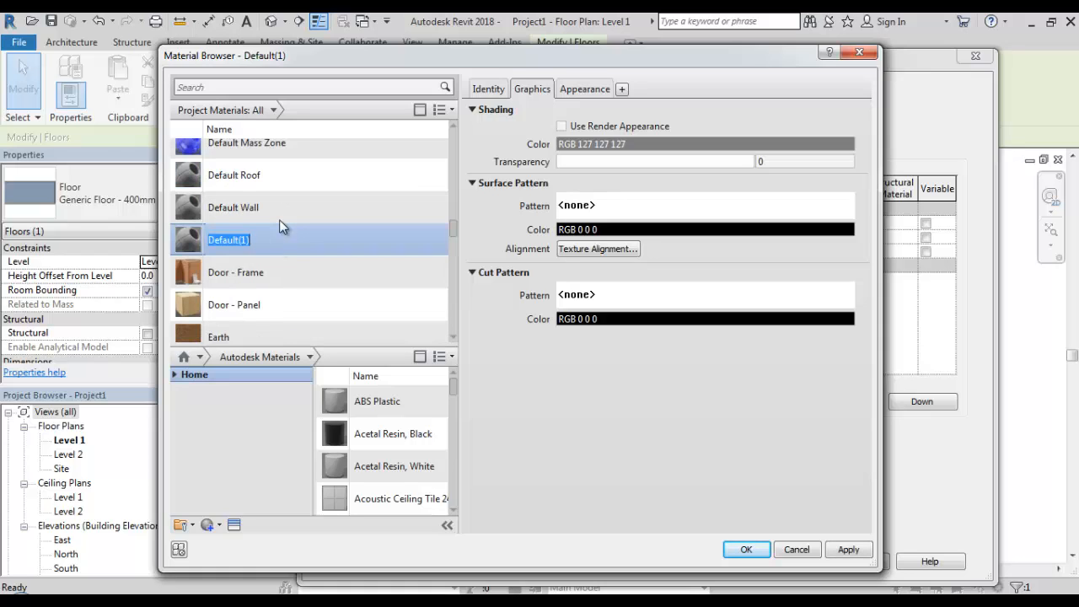
text(Spesi Lantai)
key(Return)
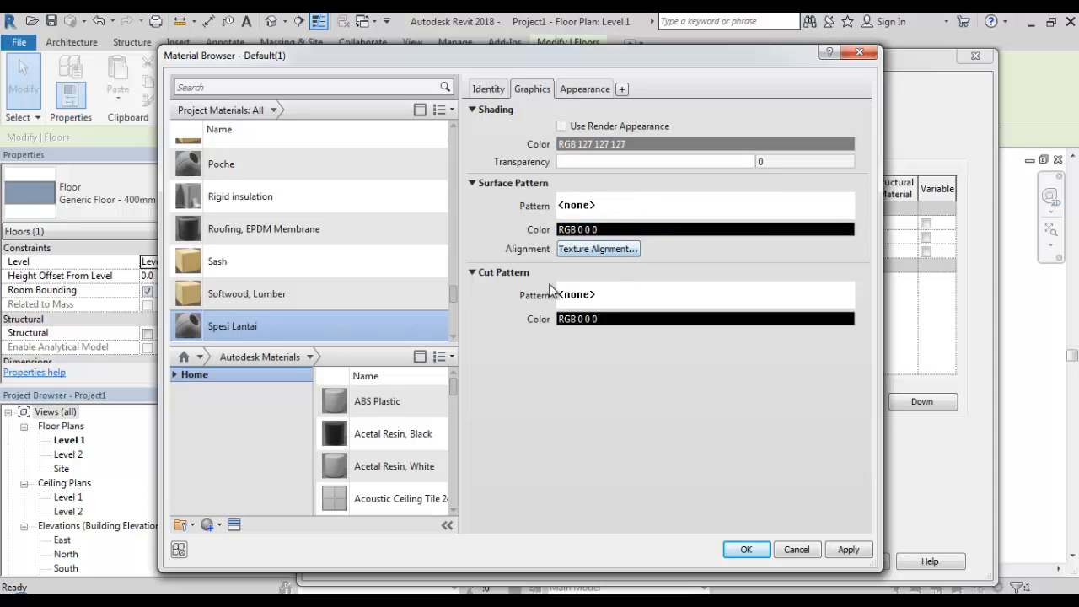
- Set the cut pattern of Spesi Lantai to Diagonal crosshatch 1.5mm and assign the material to the 30 mm layer
click(622, 300)
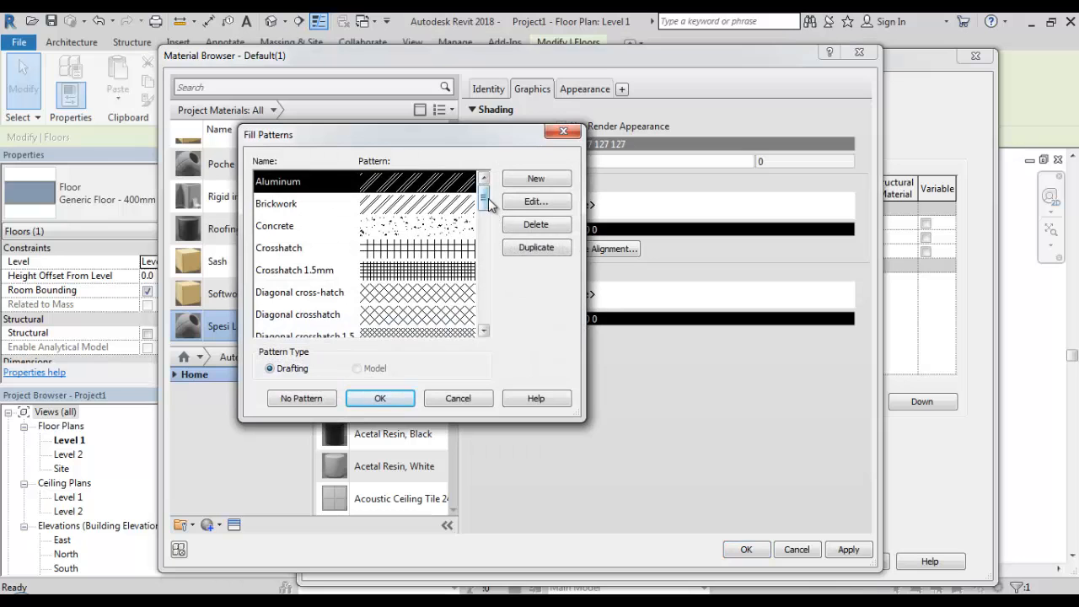
mouse_move(487, 199)
mouse_down()
mouse_move(489, 224)
mouse_move(487, 204)
mouse_up()
click(435, 235)
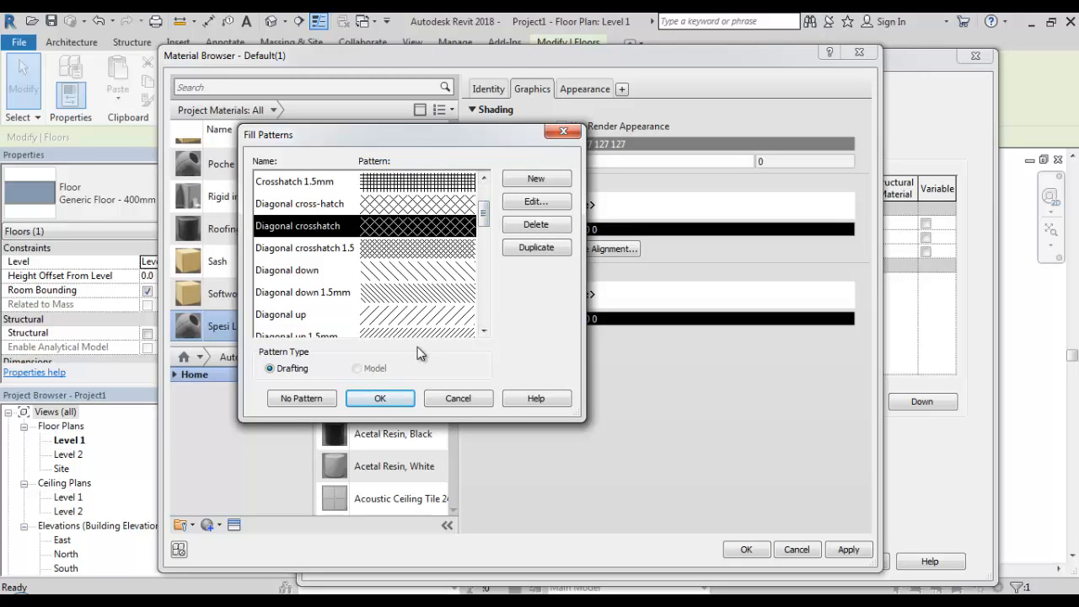
click(379, 248)
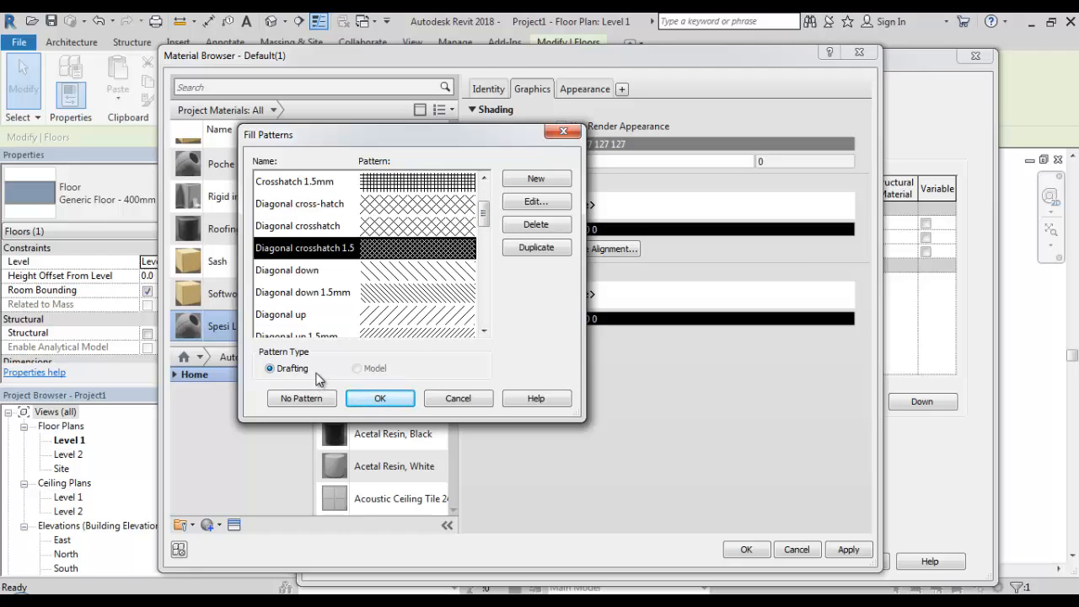
click(375, 399)
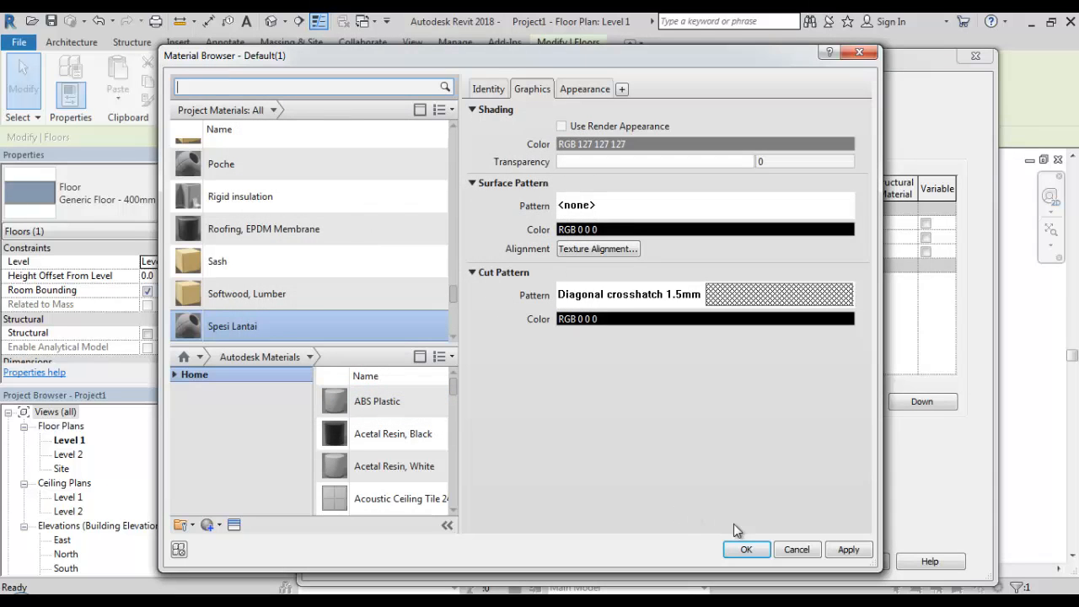
click(753, 548)
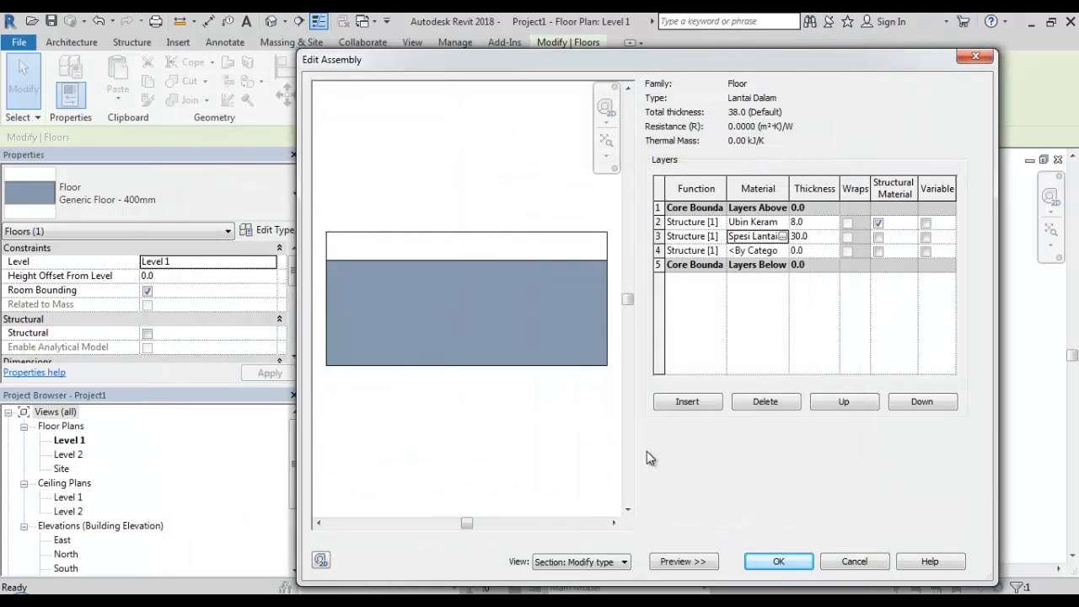
- Set the thickness of the lowest structure layer to 50 mm and open its material selection
click(824, 251)
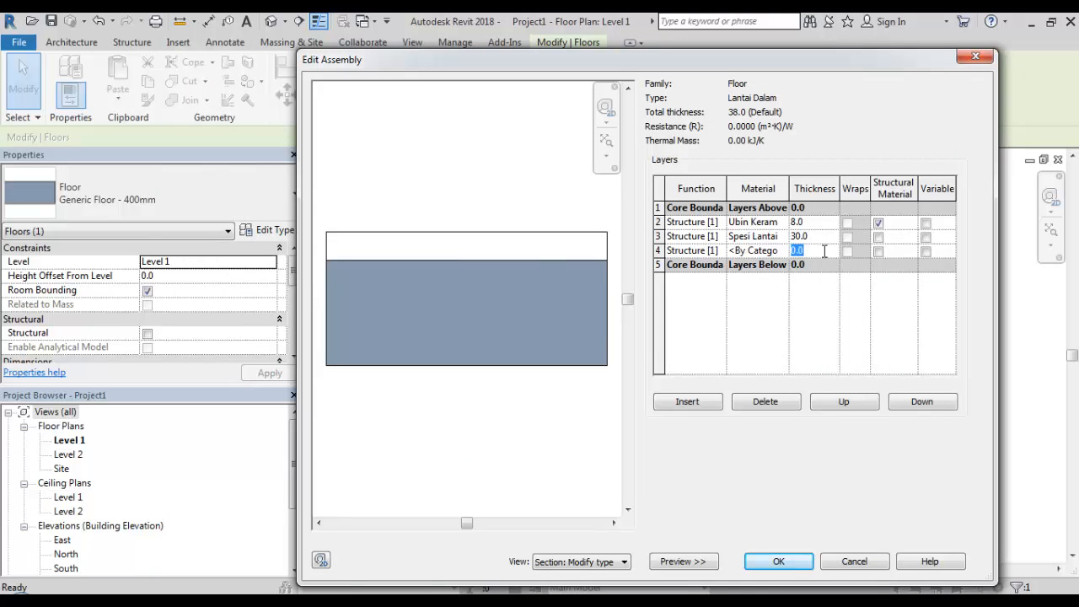
text(50)
click(776, 251)
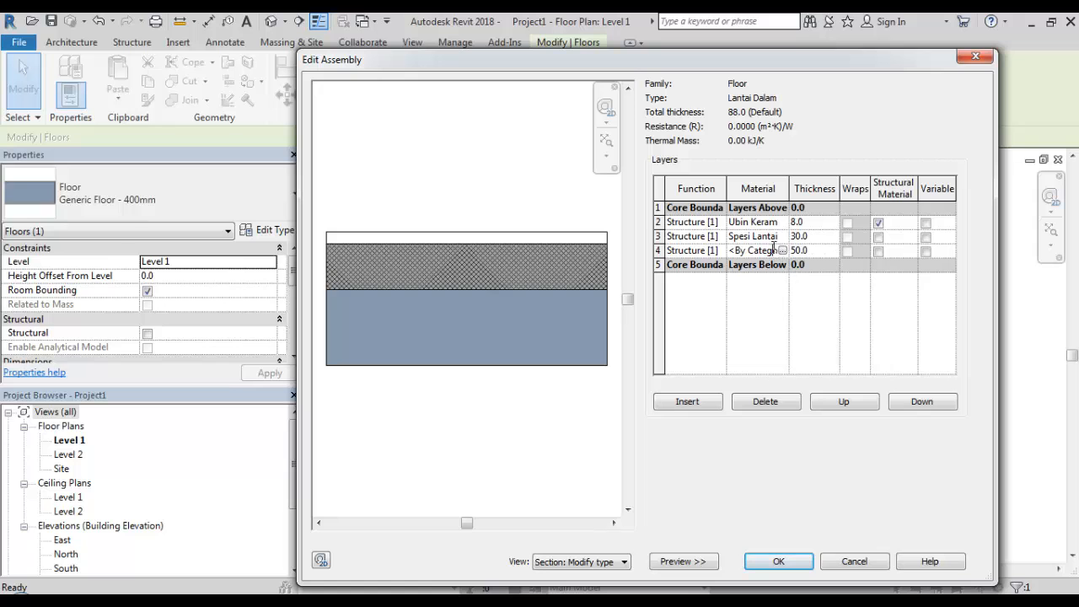
click(772, 248)
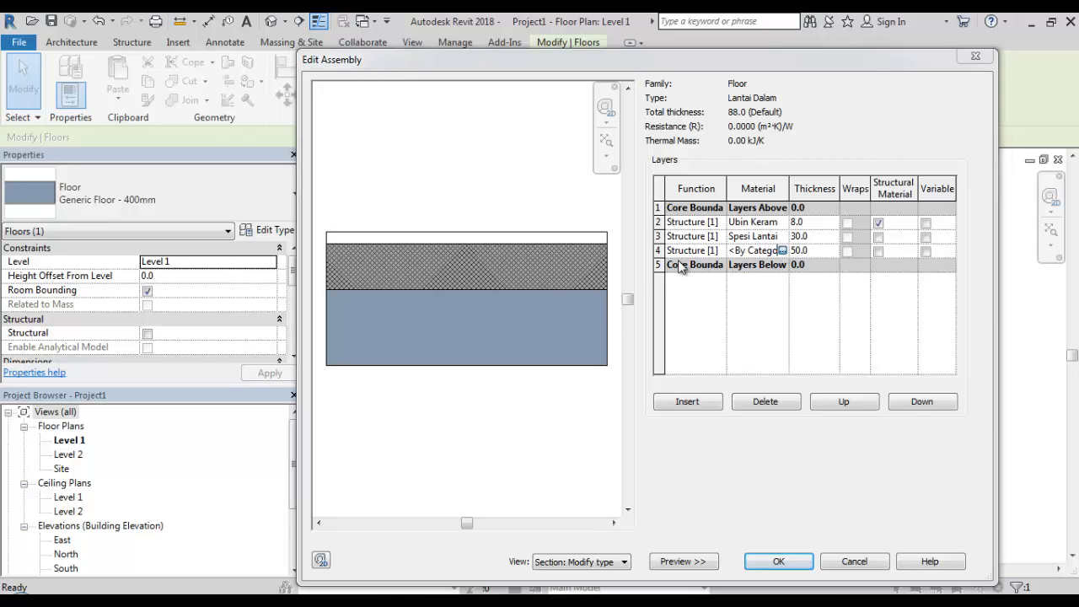
- Look through the project materials for a sand material suitable for the 50 mm base layer
scroll(444, 318, down, 1)
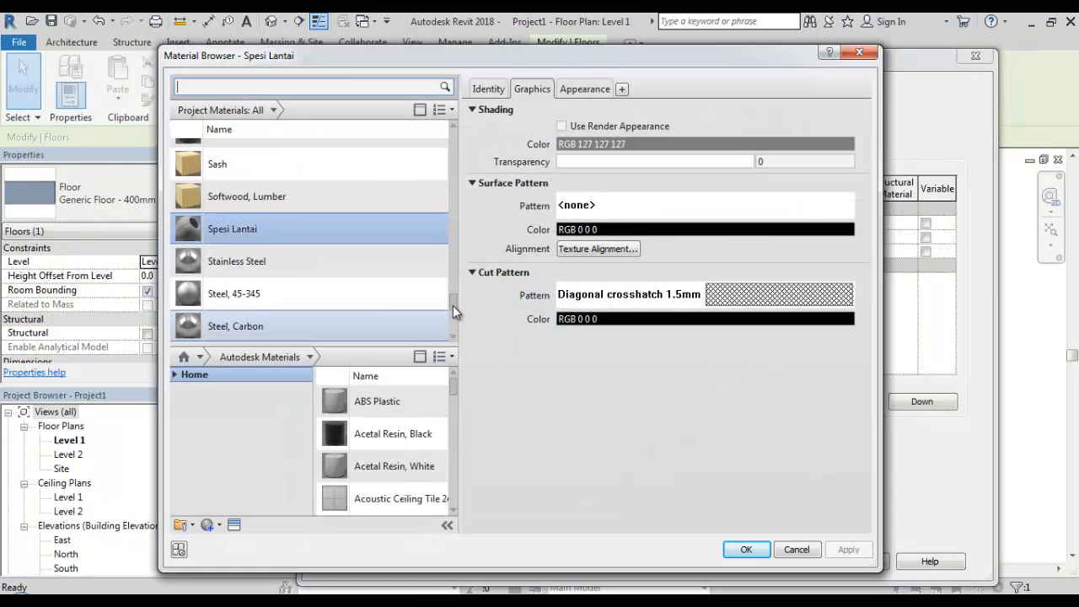
mouse_move(453, 306)
mouse_down()
mouse_move(454, 324)
mouse_move(445, 303)
mouse_move(447, 316)
mouse_up()
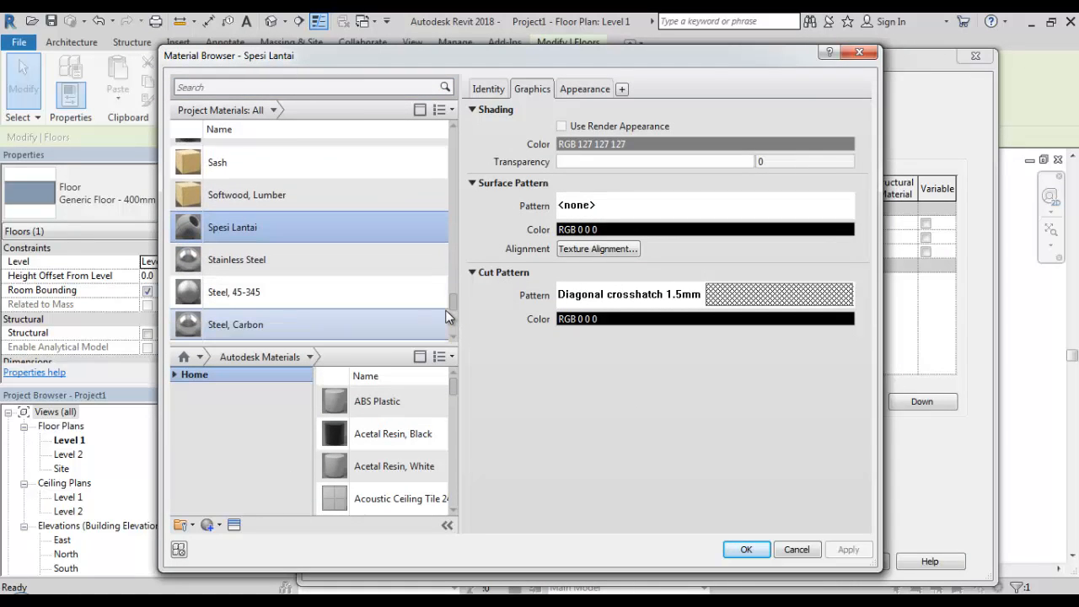
scroll(447, 317, down, 1)
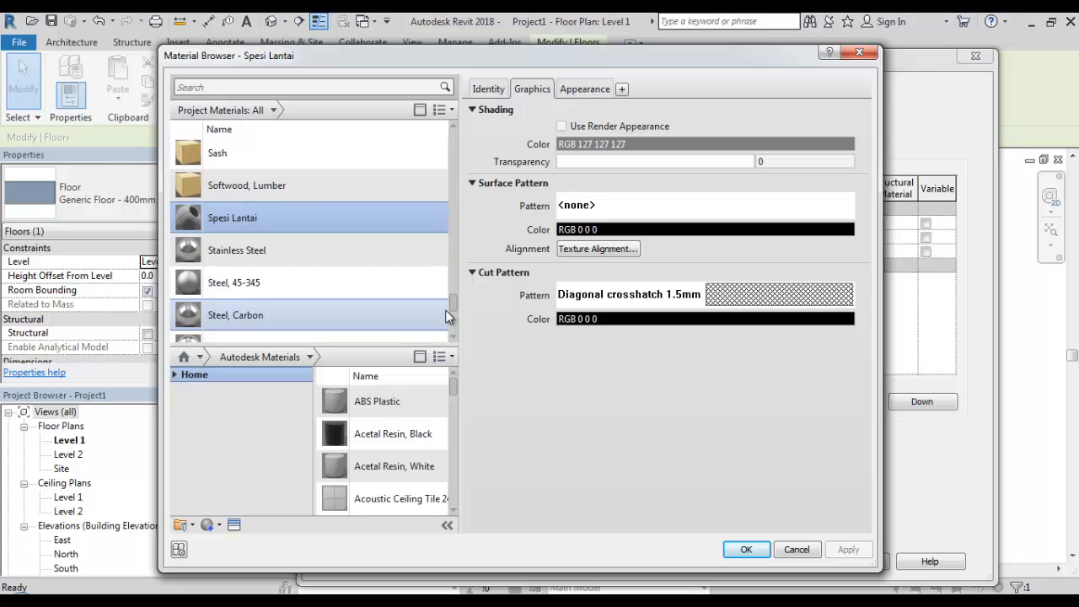
drag(451, 309, 443, 289)
click(383, 252)
key(s)
scroll(389, 316, down, 4)
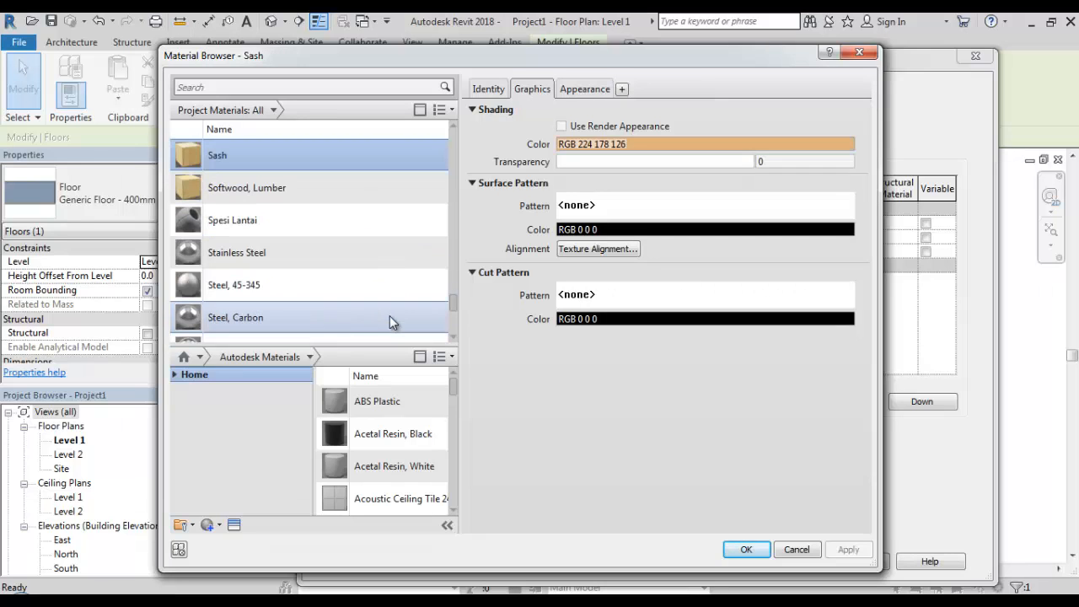
scroll(272, 226, down, 3)
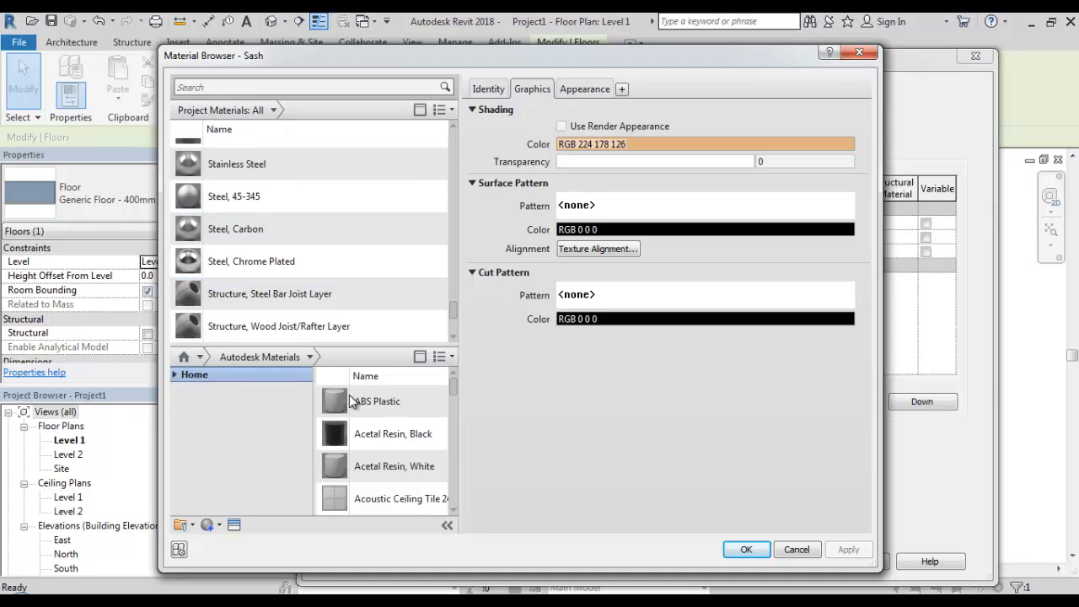
click(395, 455)
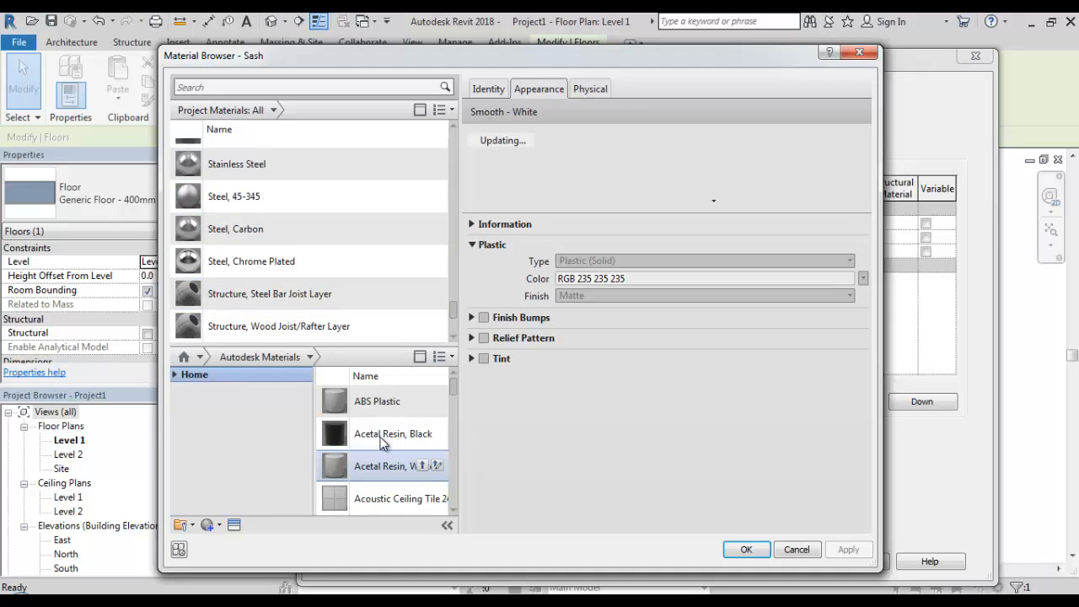
click(368, 431)
click(404, 142)
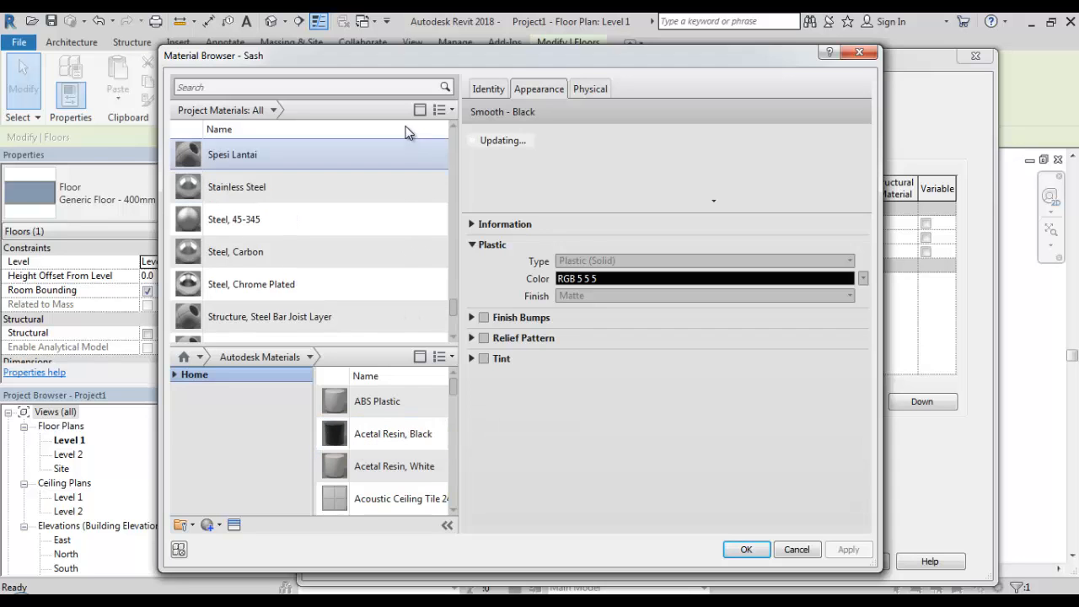
click(420, 111)
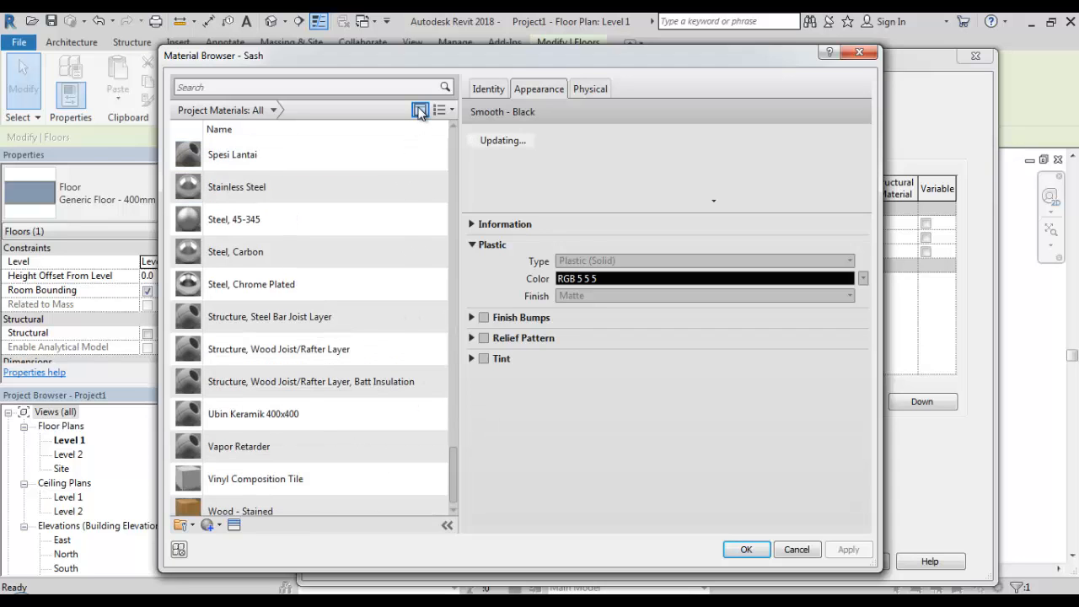
click(420, 110)
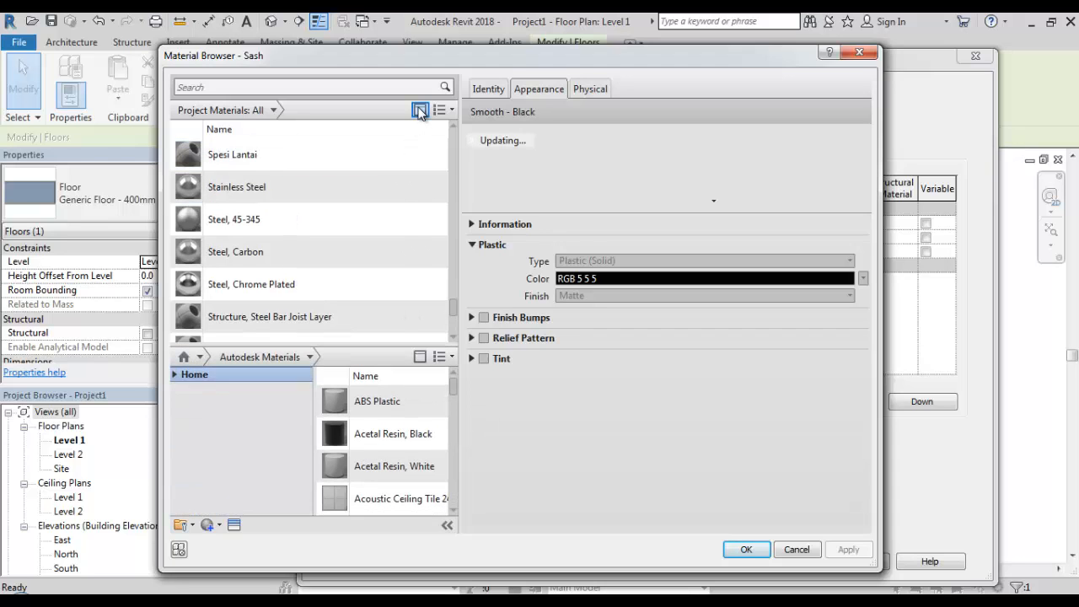
- Find the Sand material in the Autodesk Materials library and examine its appearance properties
click(384, 445)
scroll(377, 456, down, 15)
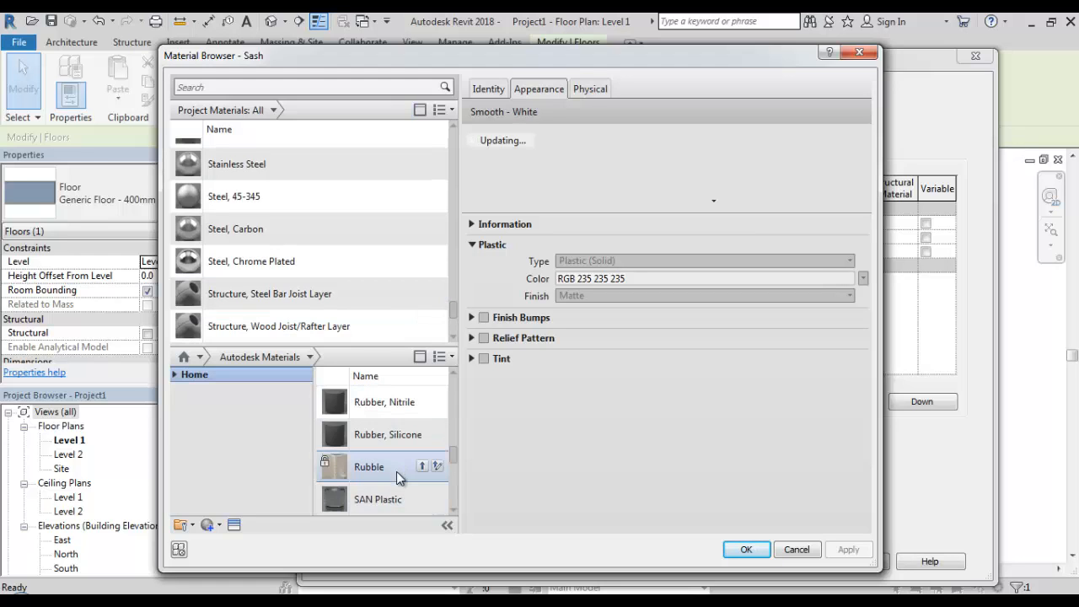
scroll(372, 443, up, 2)
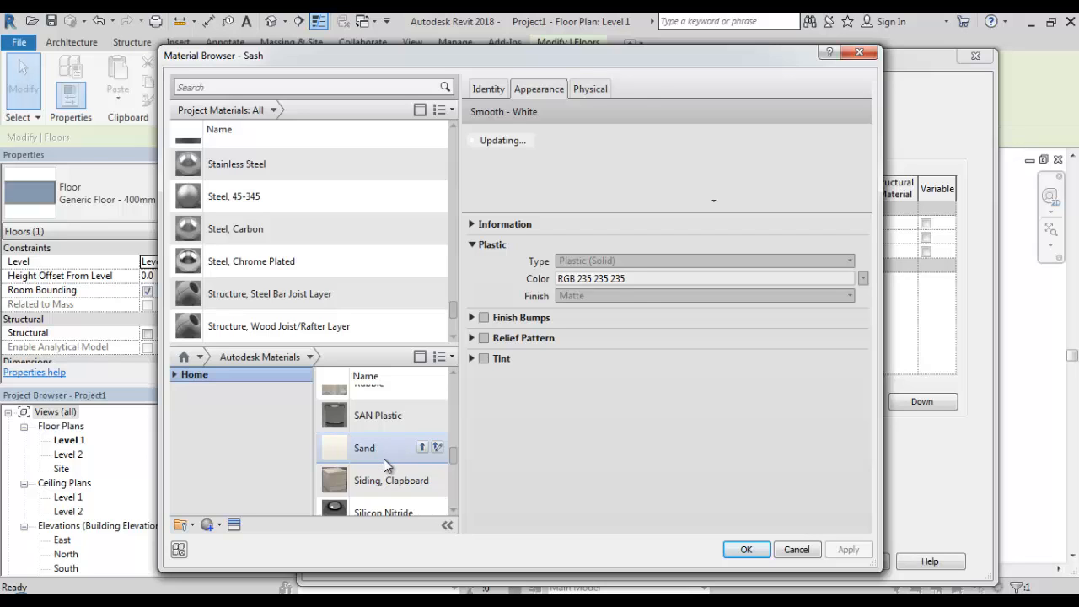
click(383, 456)
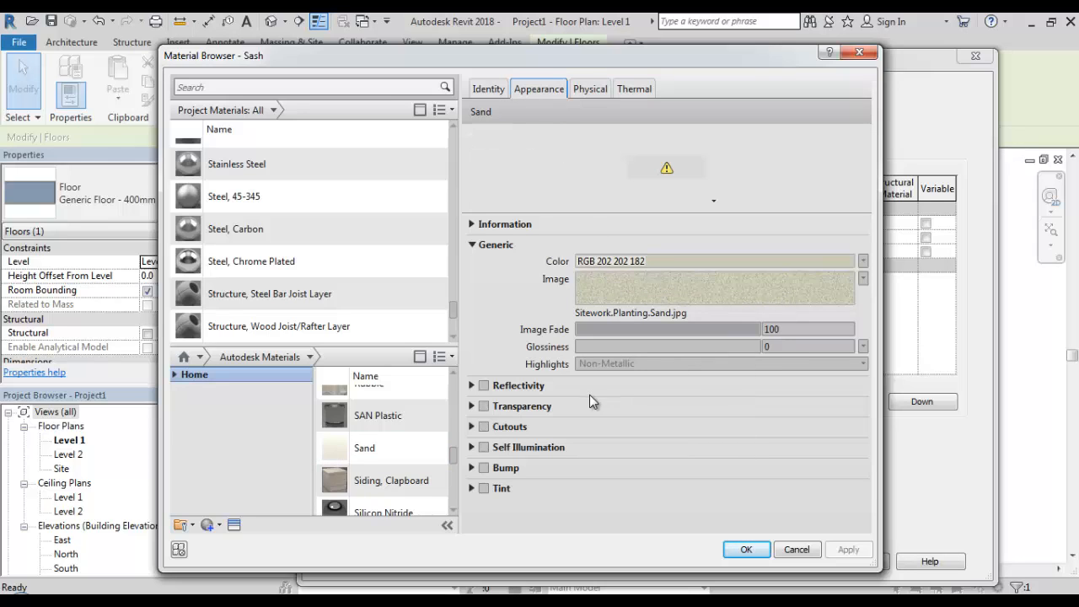
scroll(388, 422, up, 1)
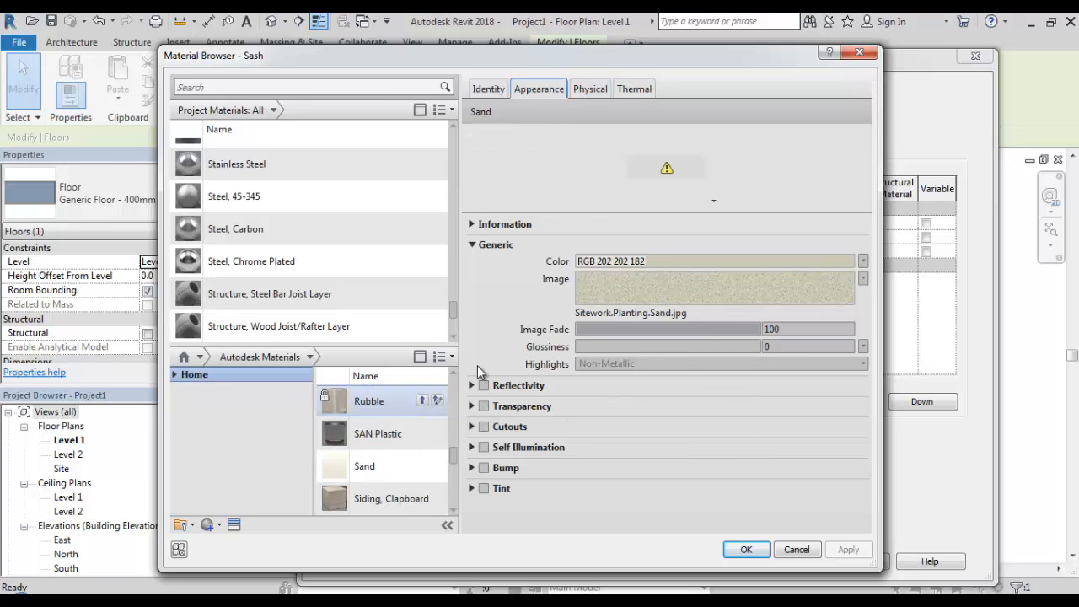
click(471, 226)
click(477, 226)
click(472, 244)
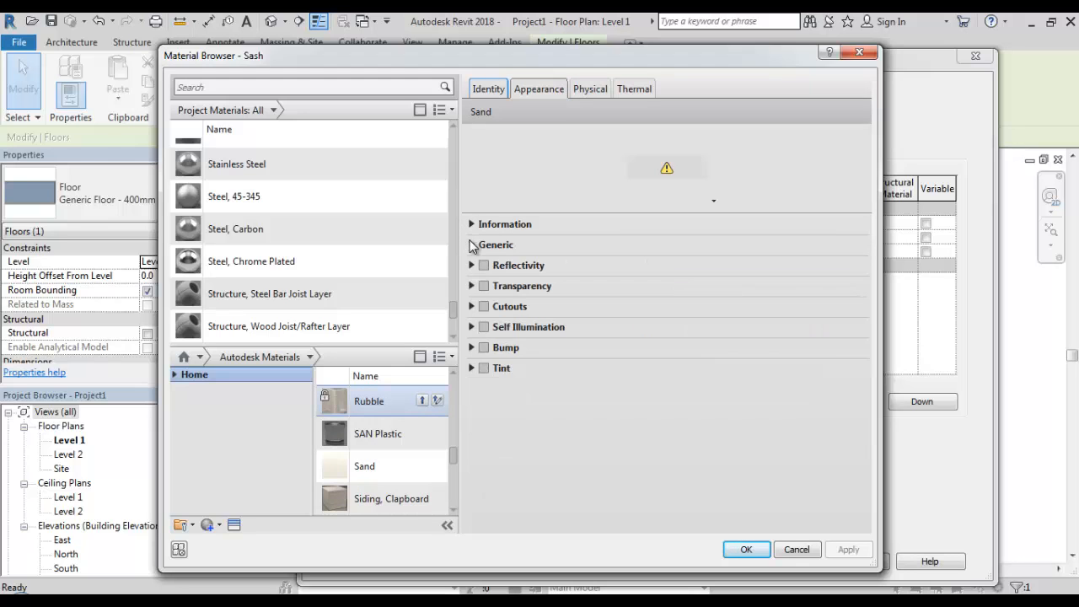
- For the 50 mm layer's material, duplicate the project's Default material and name the copy Pasir Urug
click(294, 227)
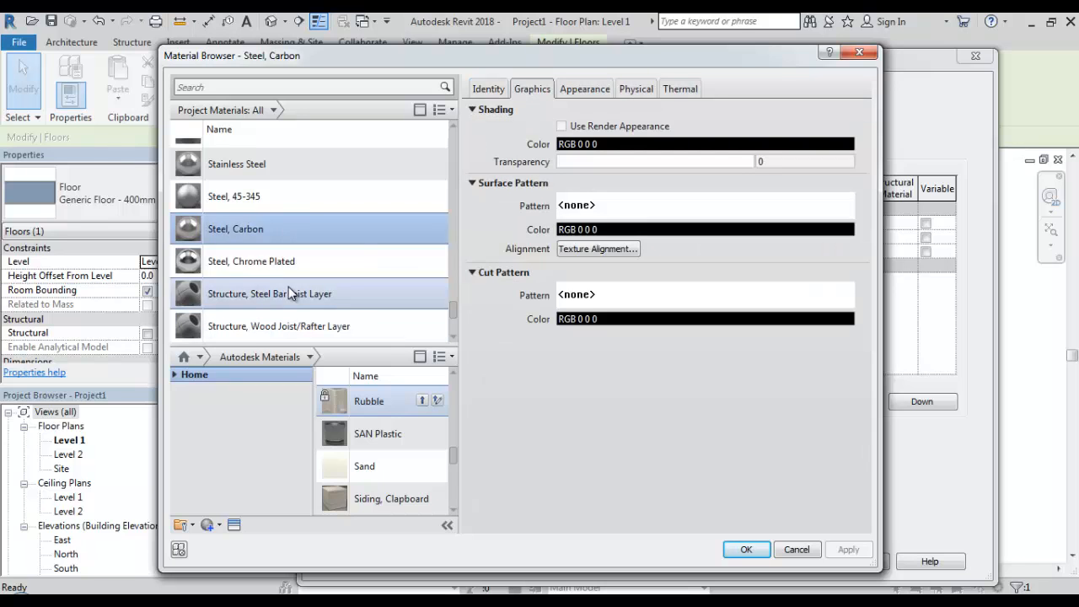
scroll(288, 287, up, 8)
key(d)
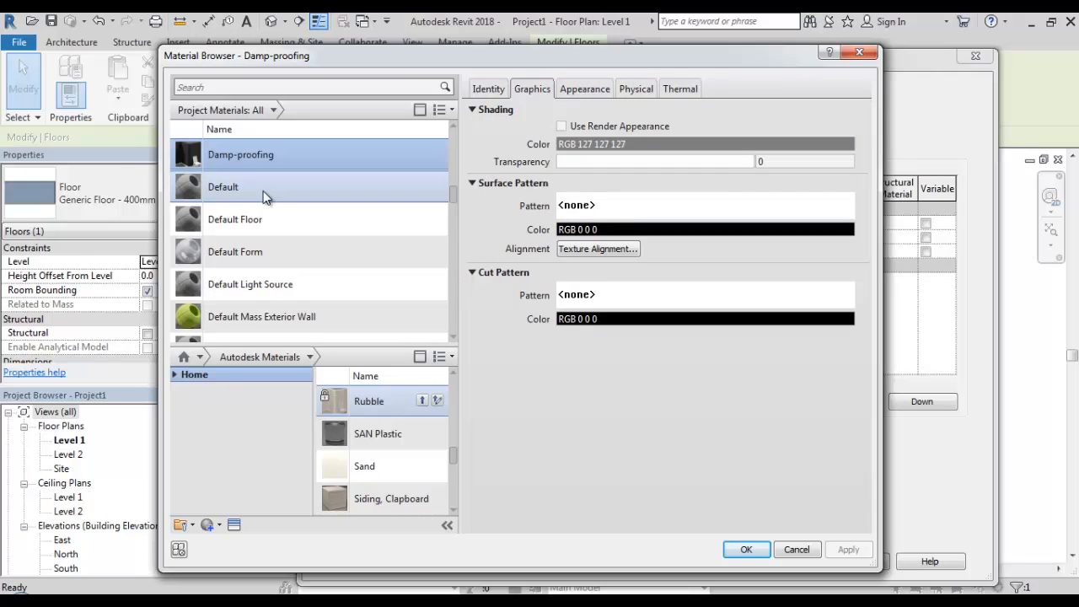
click(236, 192)
right_click(236, 196)
click(280, 225)
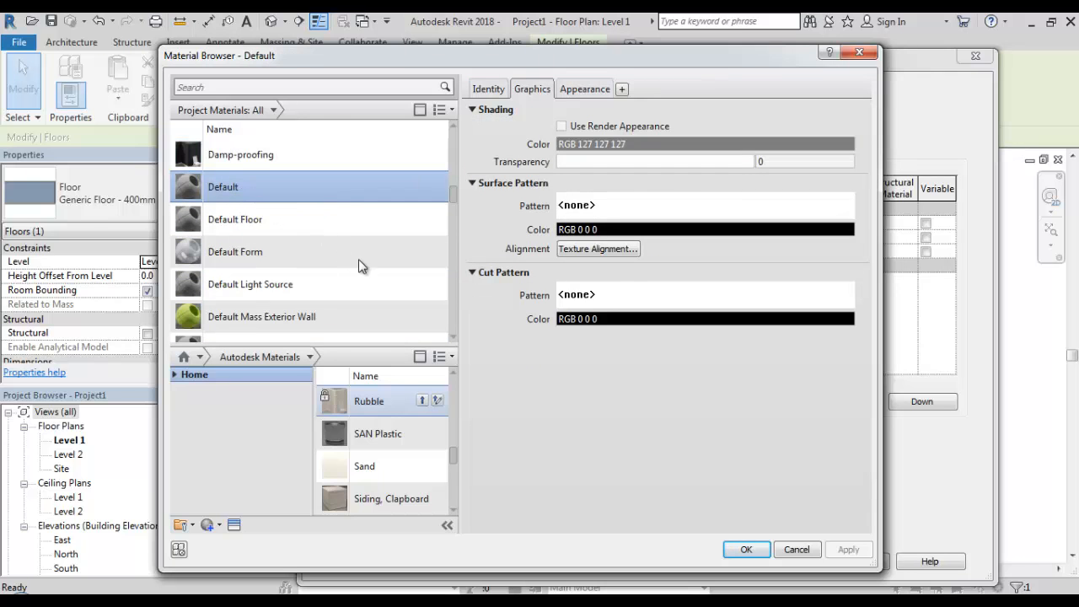
text(P)
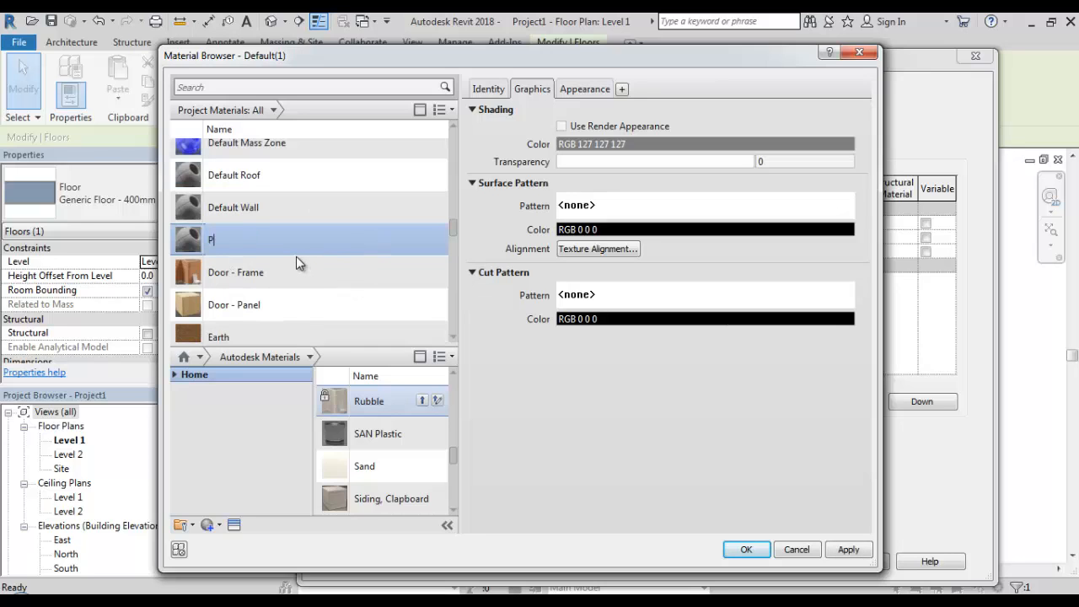
text(asir Urug)
key(Return)
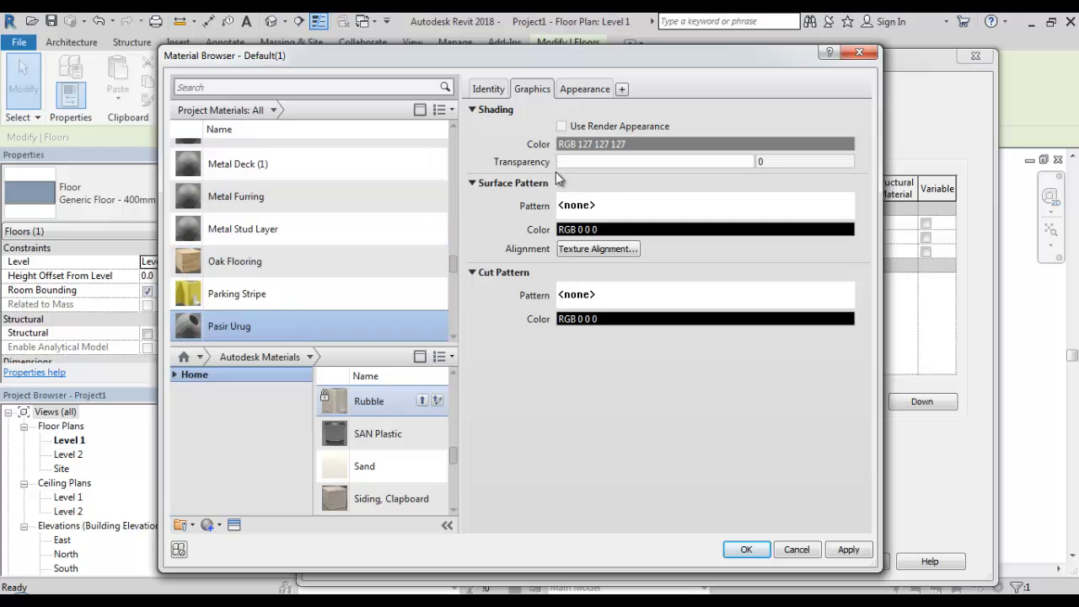
- Set the cut pattern of Pasir Urug to Sand - Dense and assign the material to the 50 mm layer
click(591, 297)
drag(484, 200, 486, 275)
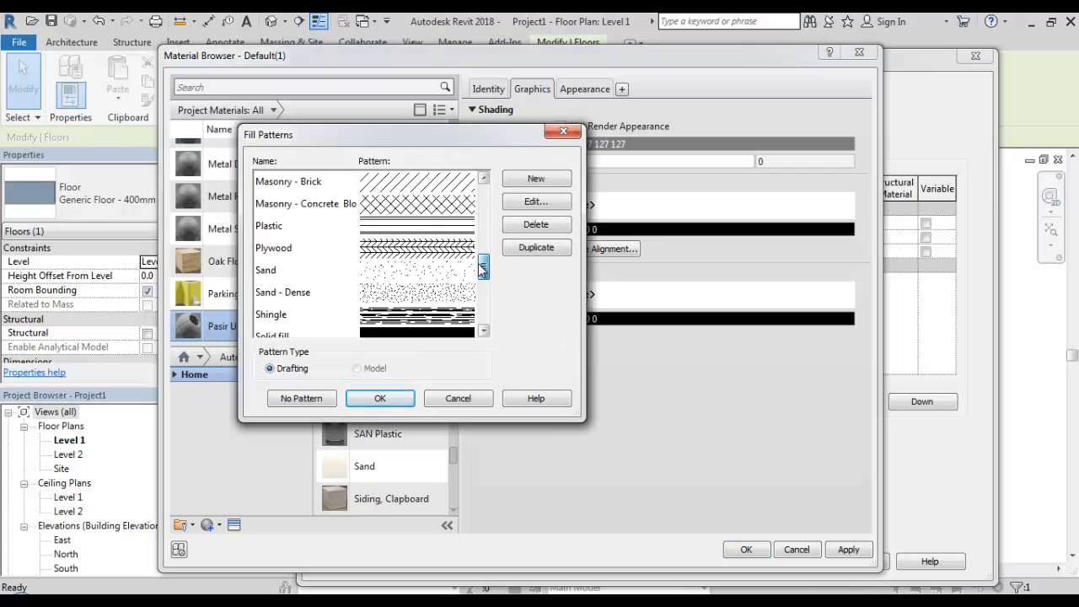
click(430, 298)
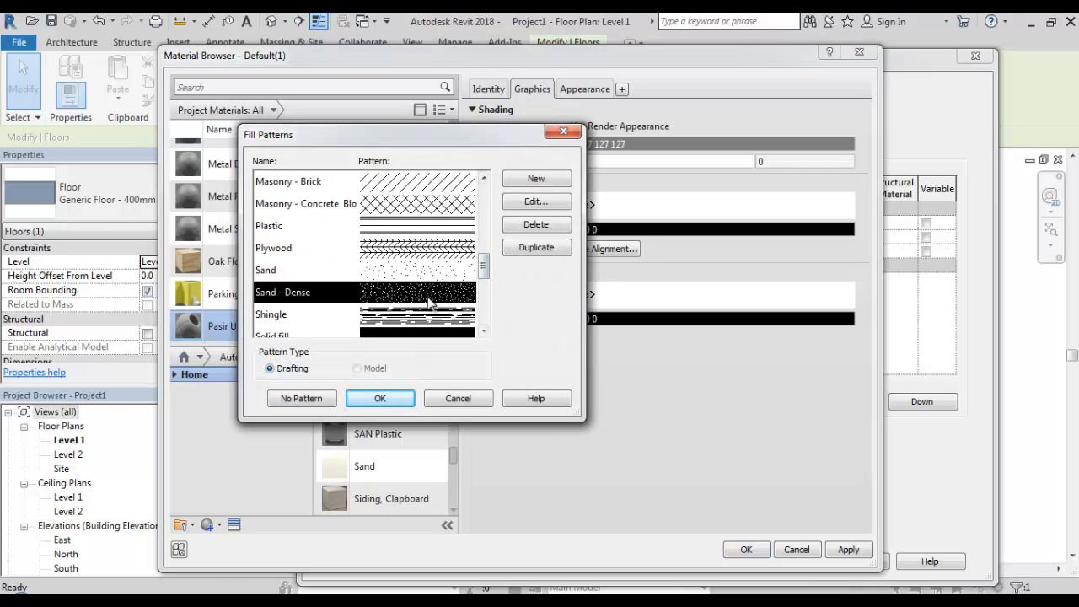
click(380, 398)
click(745, 552)
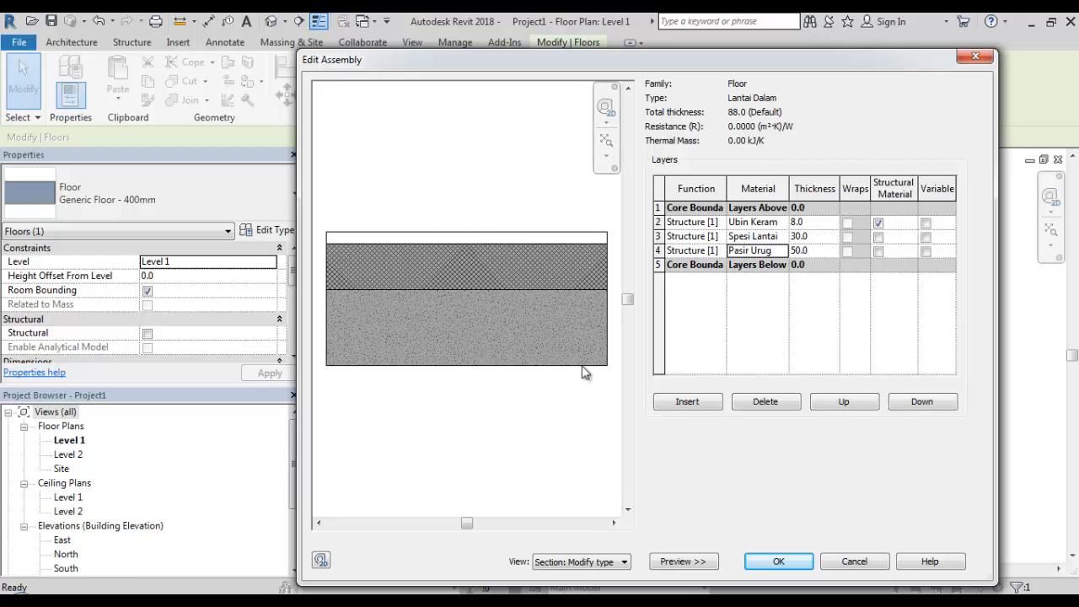
- Accept the layer structure and type properties to apply Lantai Dalam to the floor, and deselect it
click(778, 562)
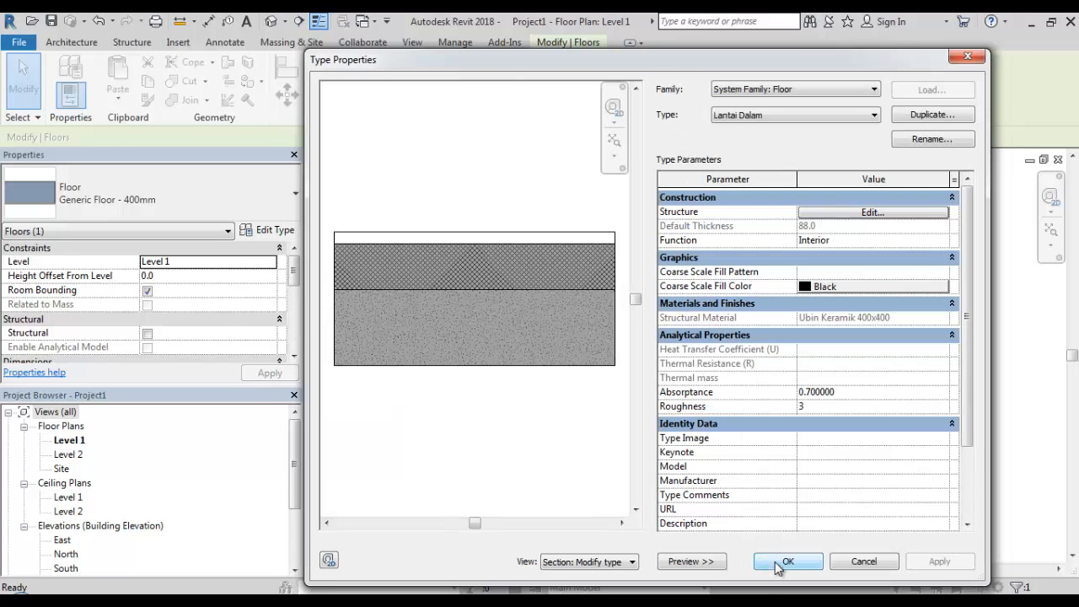
click(776, 562)
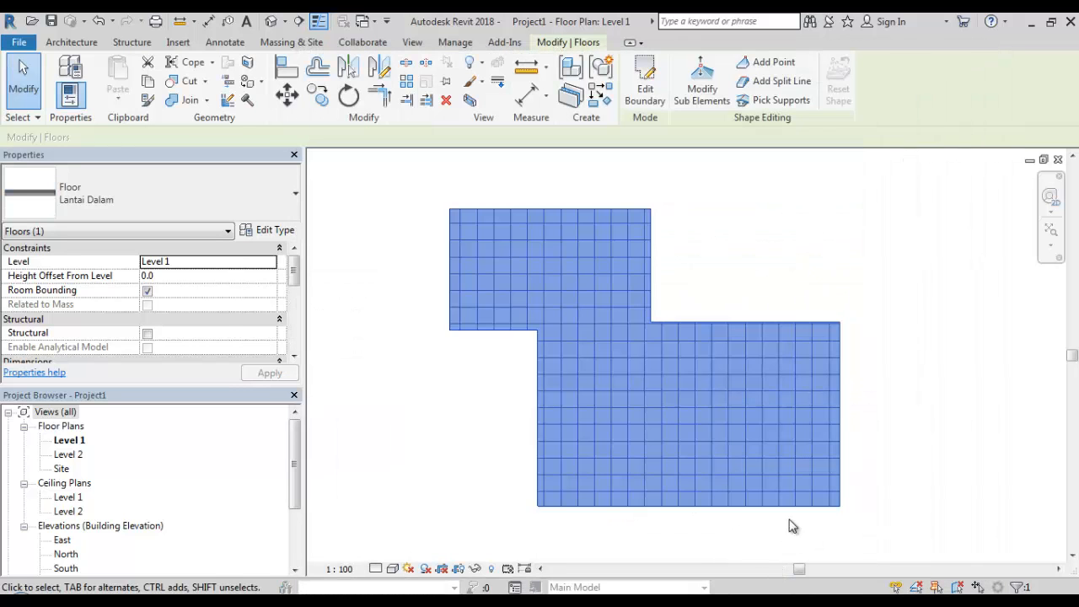
click(873, 434)
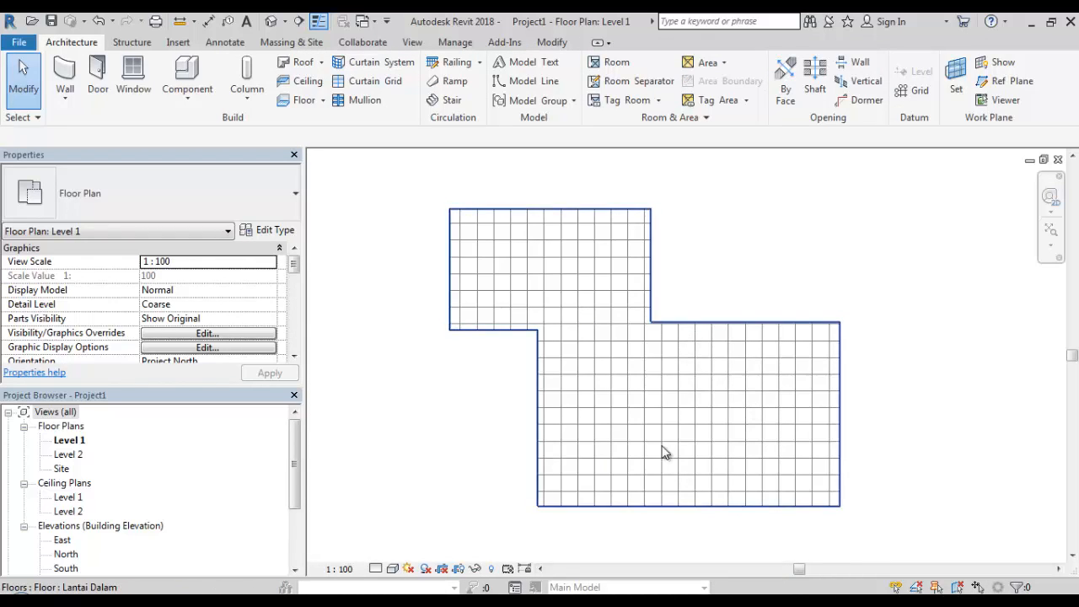
- Add an aligned dimension between two adjacent vertical tile lines and place it just below the floor's lower edge
middle_drag(665, 450, 619, 393)
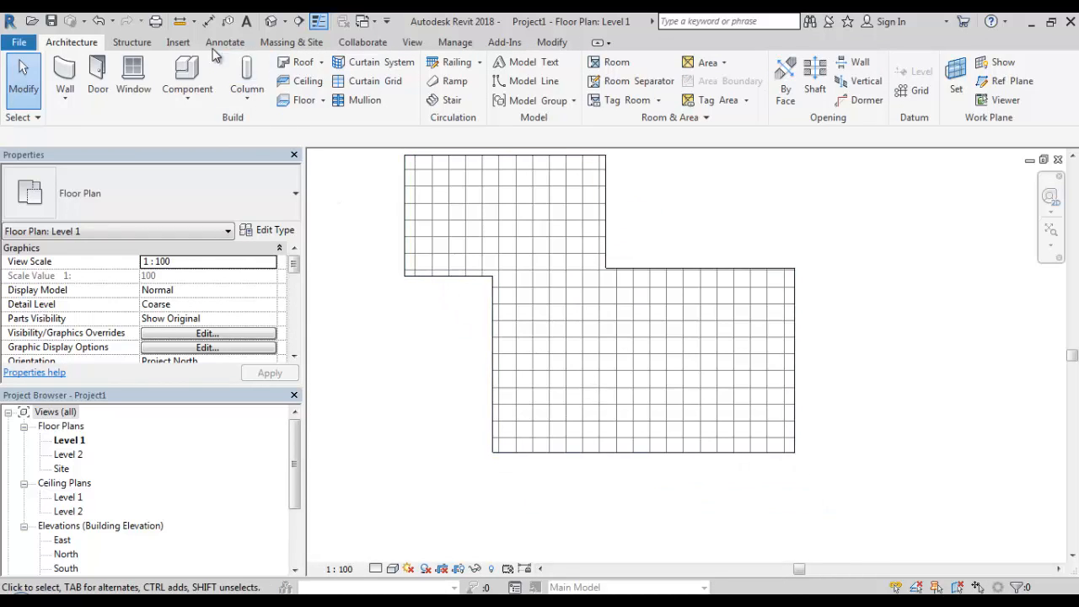
click(208, 21)
scroll(616, 400, up, 2)
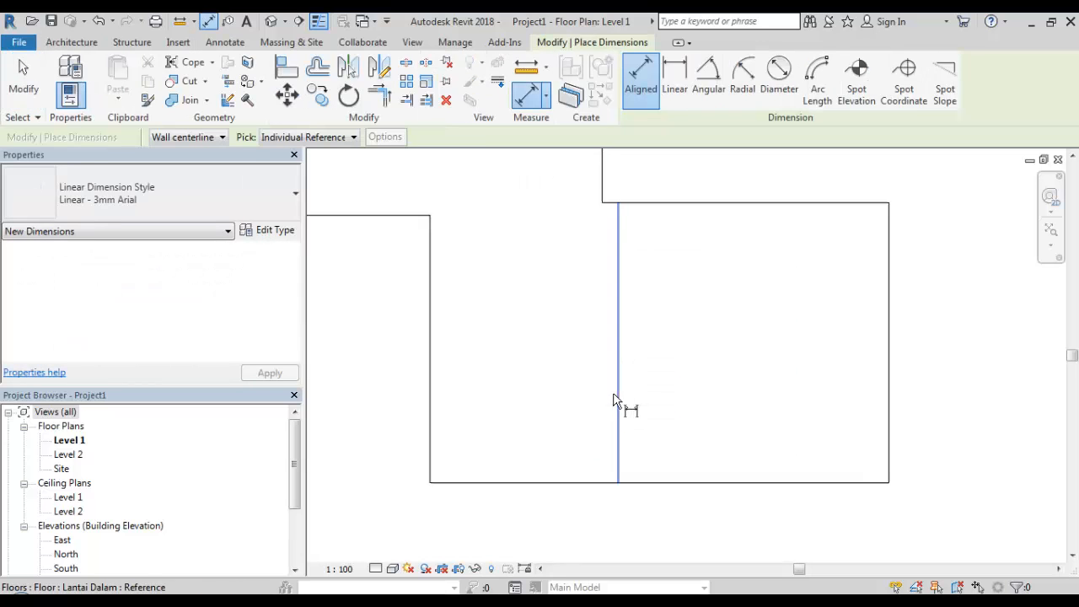
click(645, 402)
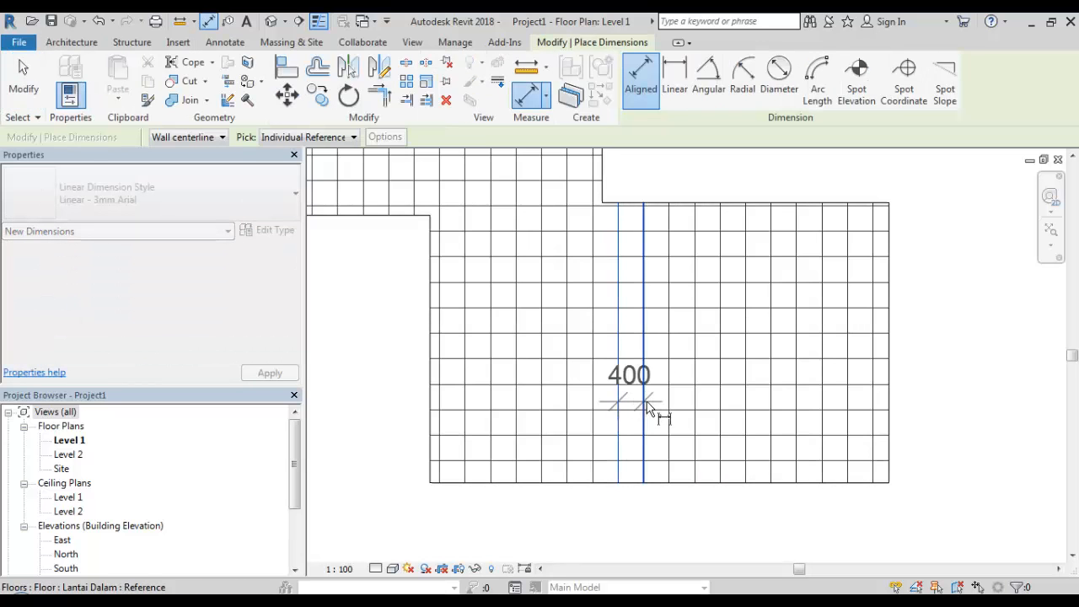
scroll(645, 401, down, 2)
middle_drag(633, 394, 632, 314)
click(632, 447)
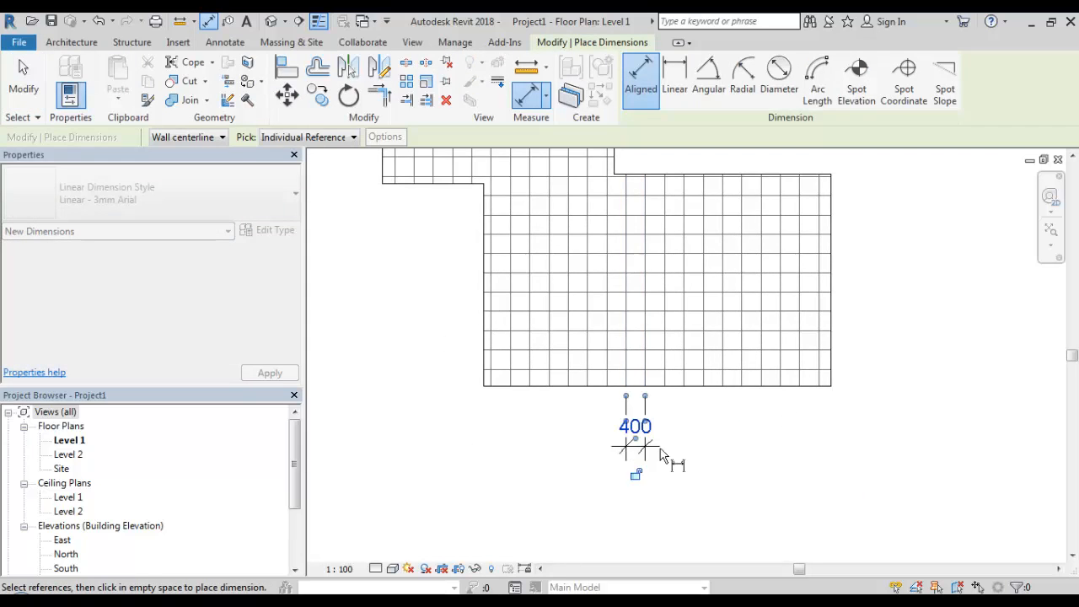
click(720, 450)
scroll(709, 473, down, 2)
middle_drag(706, 474, 690, 506)
scroll(690, 506, down, 1)
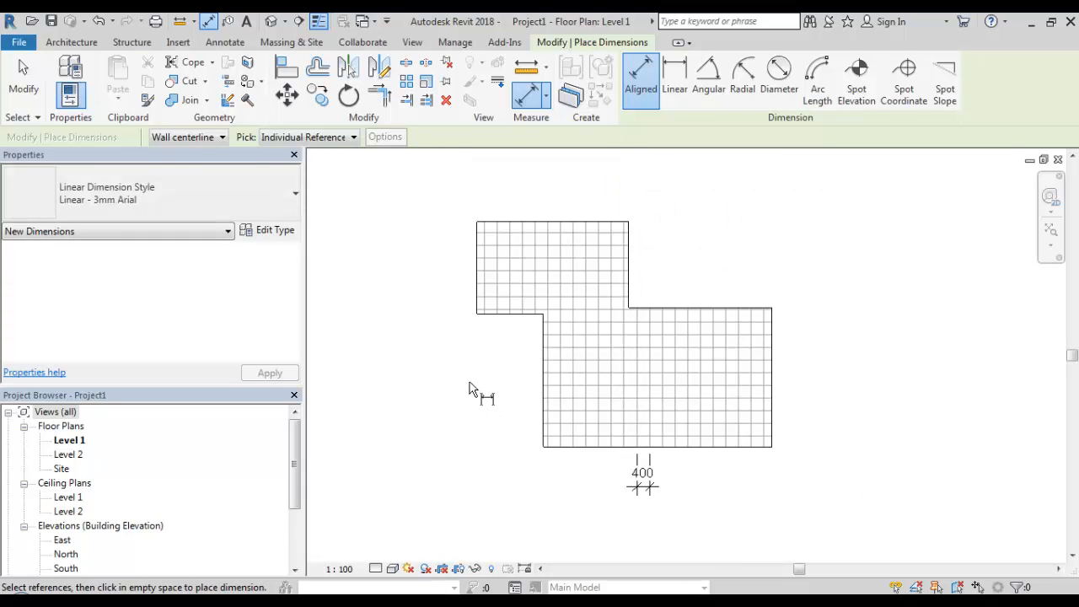
- Draw a horizontal building section through the wider lower part of the floor, extending past both of its sides
click(299, 21)
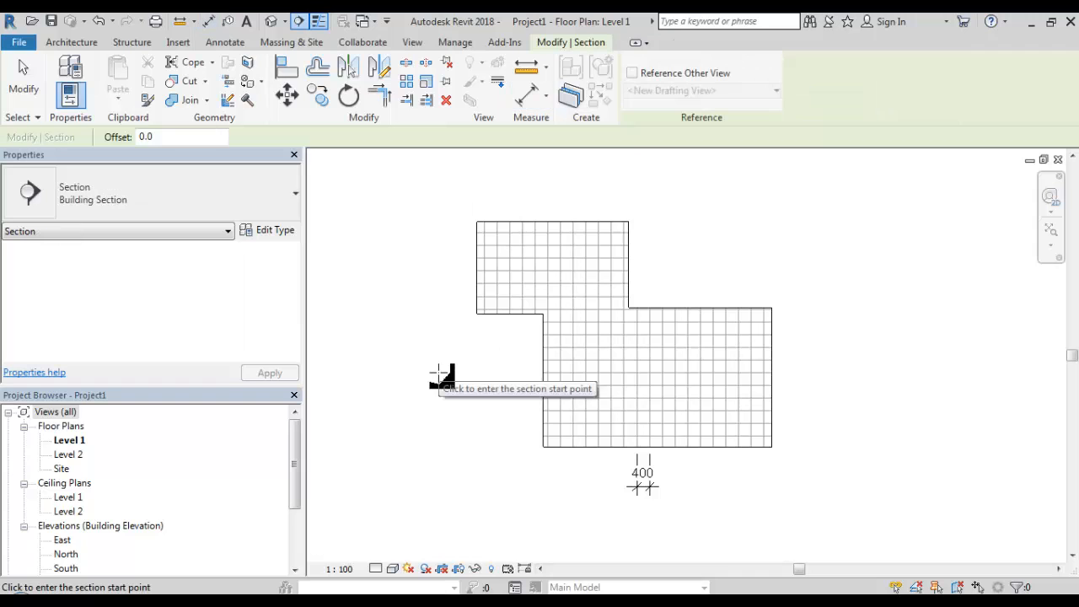
click(445, 373)
click(799, 372)
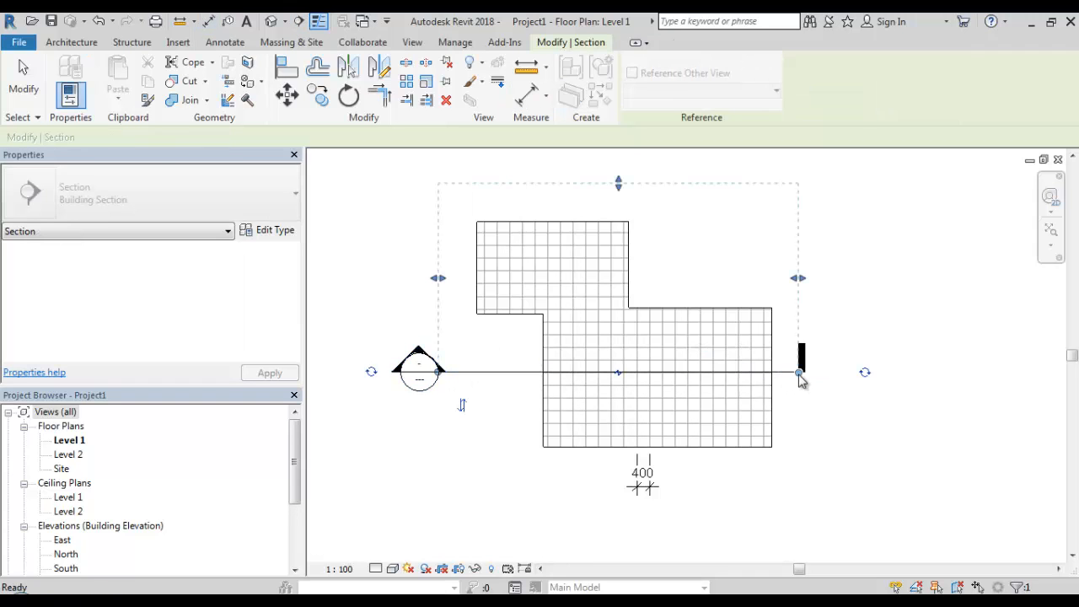
key(Escape)
- Open the view of the new section and select its crop boundary
right_click(745, 382)
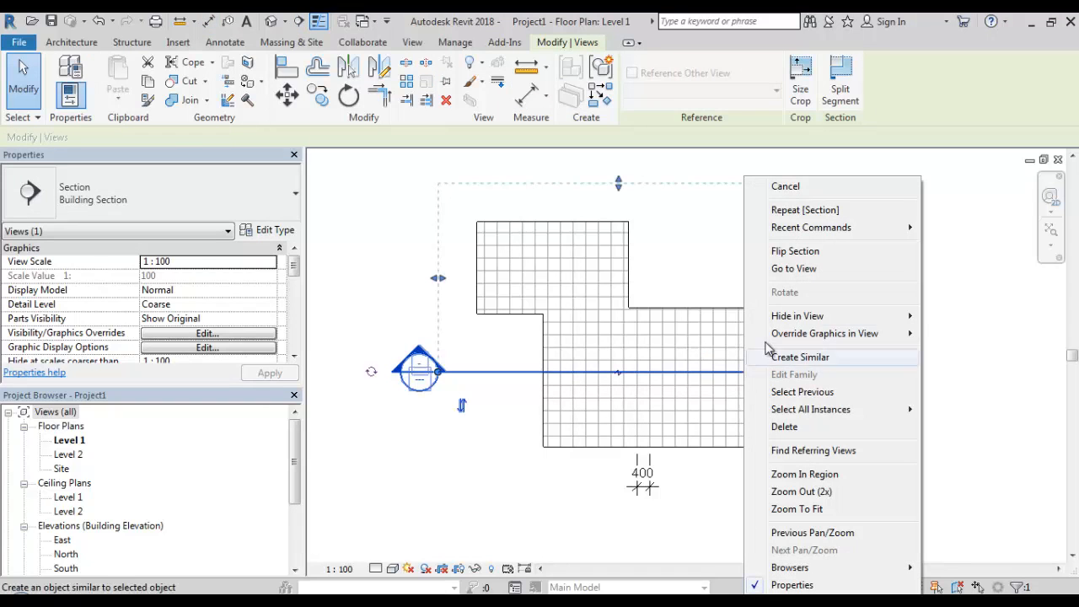
click(802, 269)
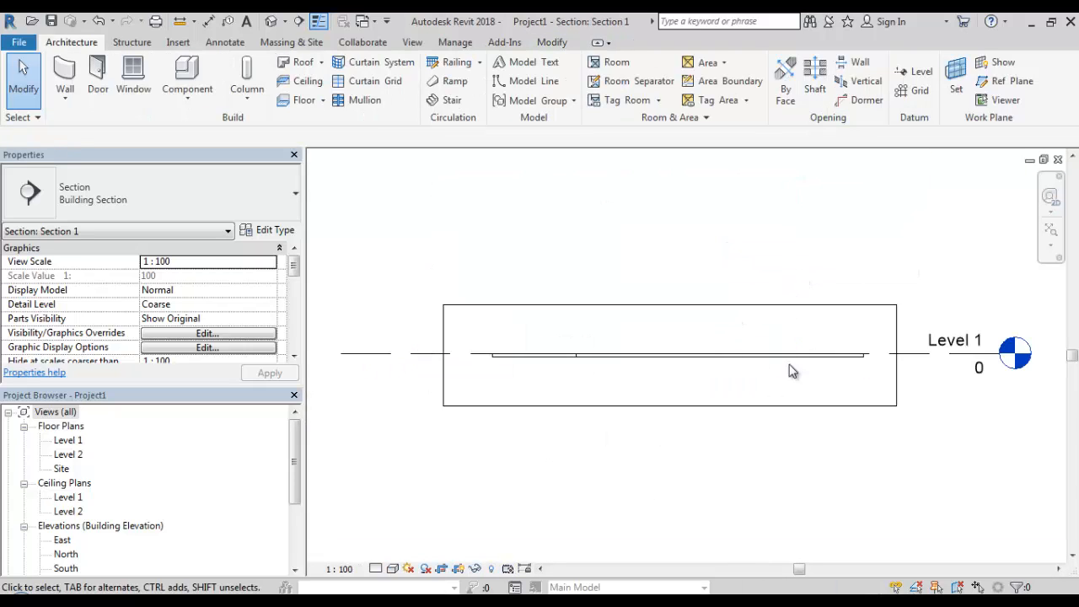
click(634, 405)
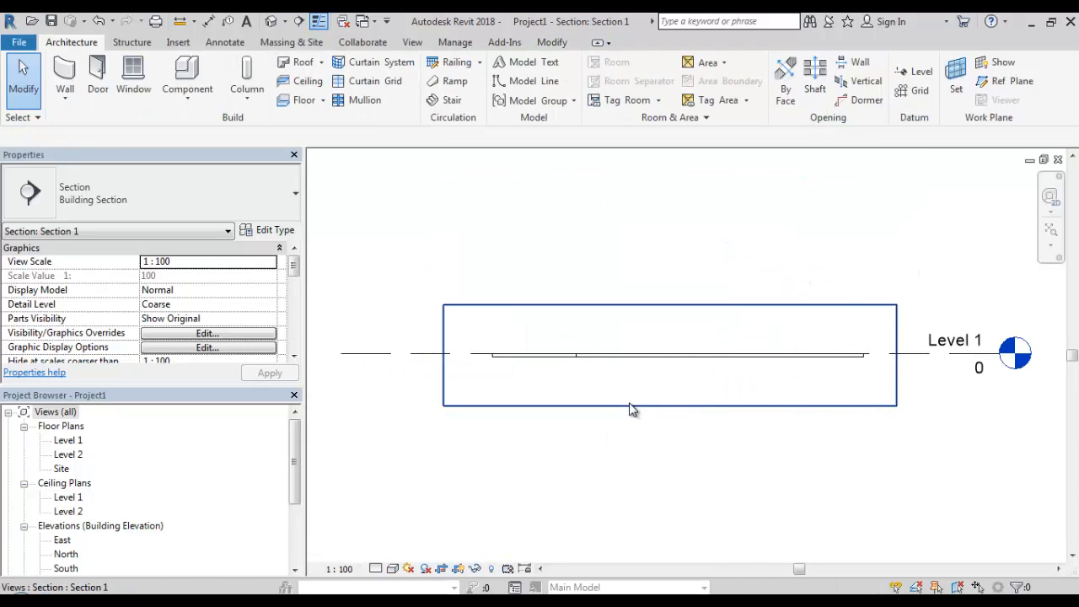
- Examine the cut floor near its end in the section view and clear the crop boundary selection
scroll(541, 384, up, 3)
middle_drag(596, 369, 543, 436)
scroll(542, 436, down, 1)
scroll(572, 353, down, 1)
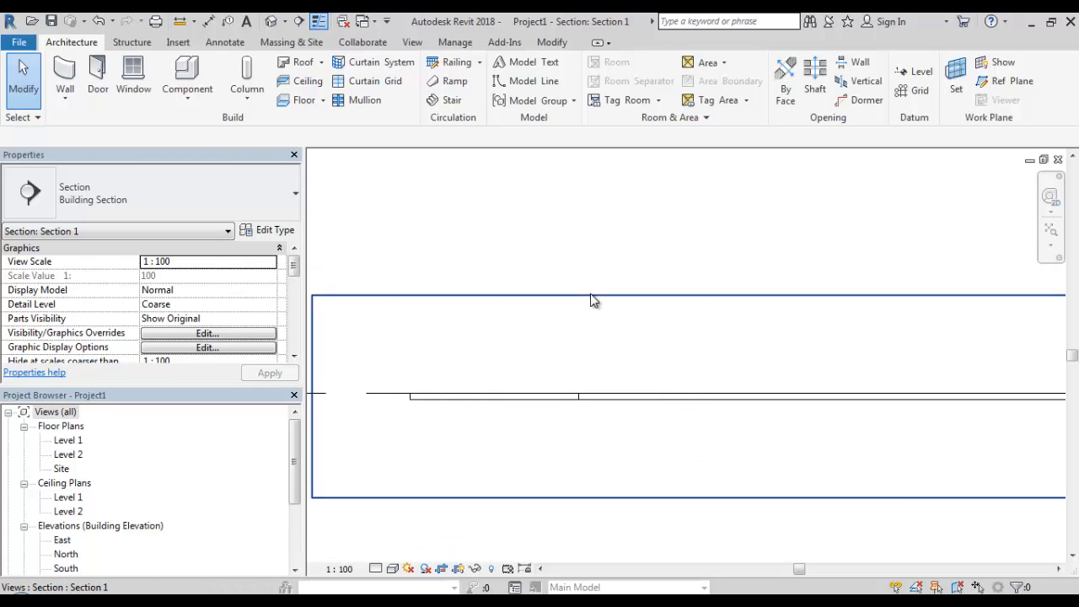
click(591, 295)
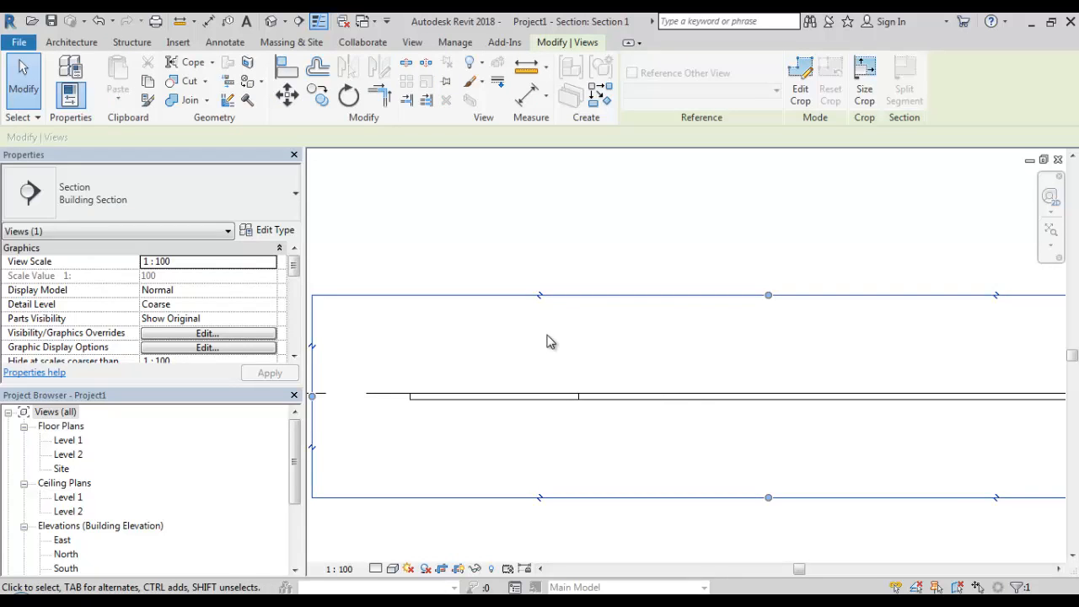
click(547, 335)
scroll(546, 352, down, 2)
middle_drag(546, 352, 513, 335)
scroll(494, 360, up, 2)
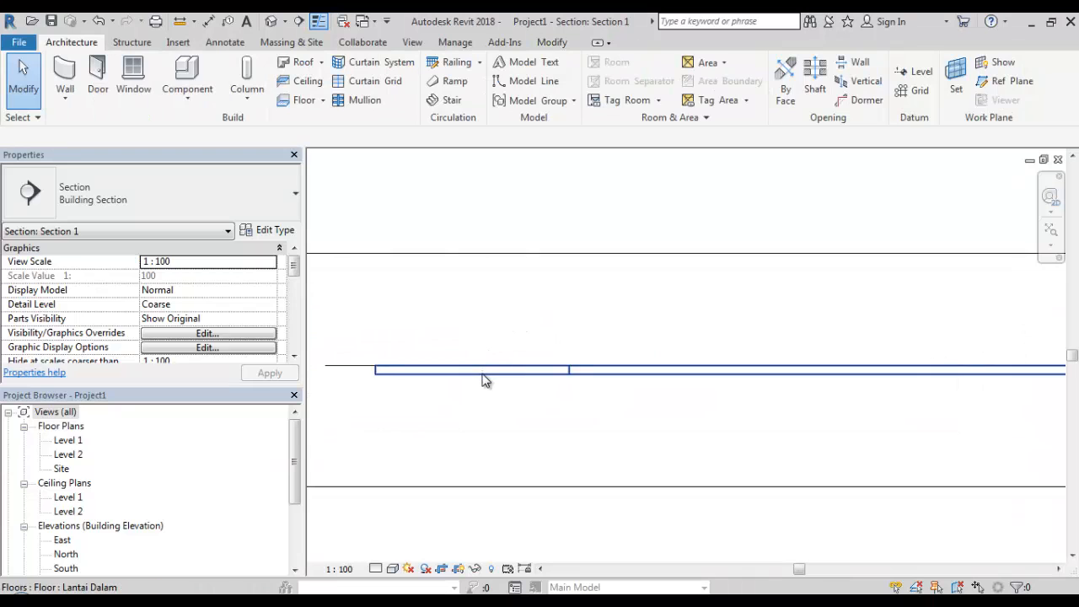
- Select the Lantai Dalam floor in the section and set the view's detail level to Fine
click(382, 371)
scroll(382, 371, up, 1)
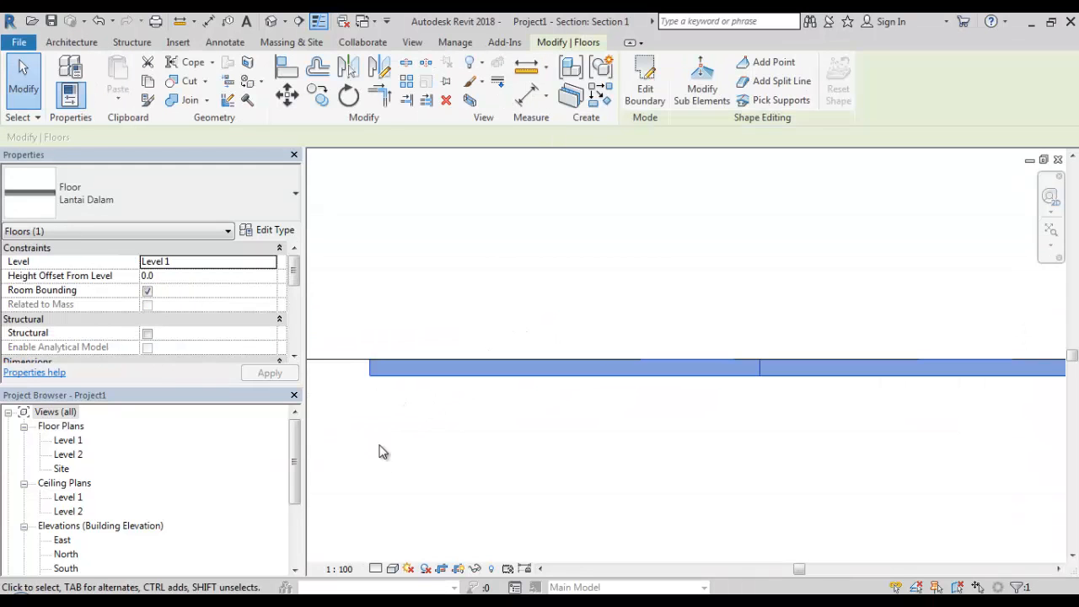
click(377, 572)
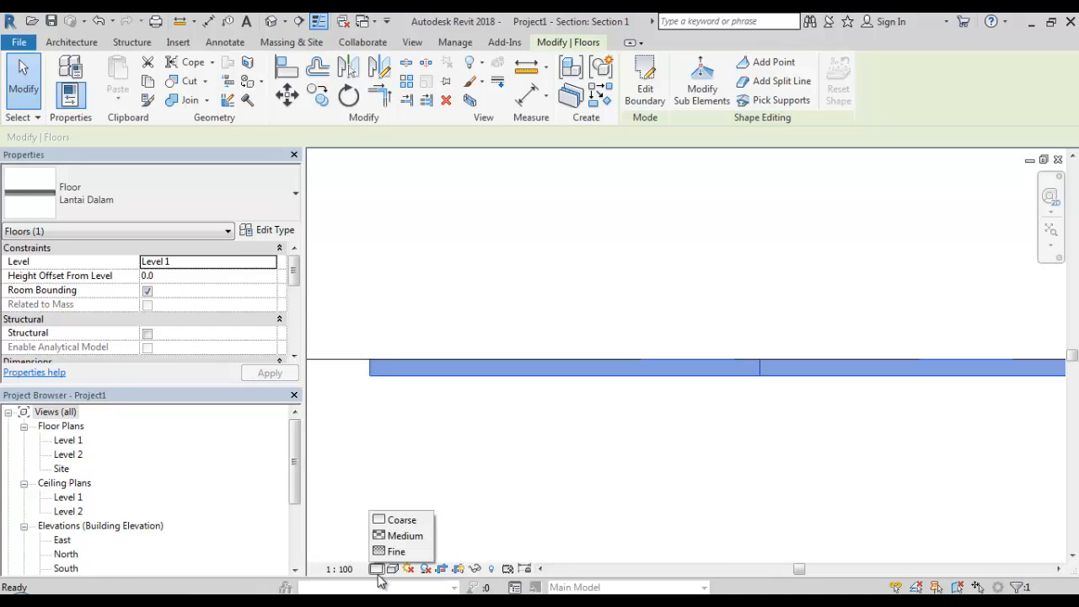
click(393, 551)
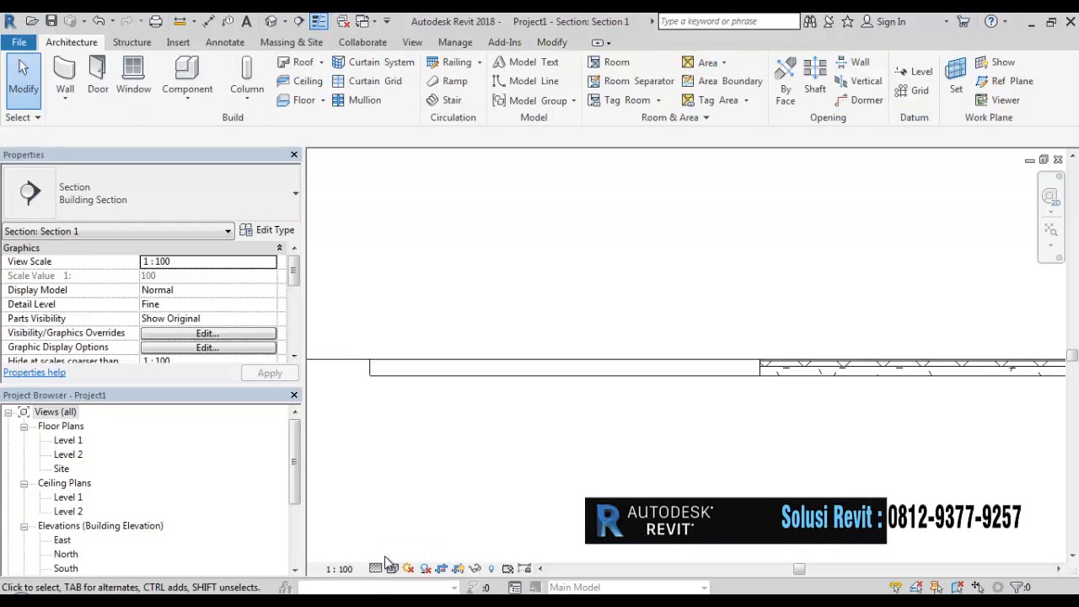
- Set the section view's scale to 1:25 and inspect the floor's layers up close
click(344, 570)
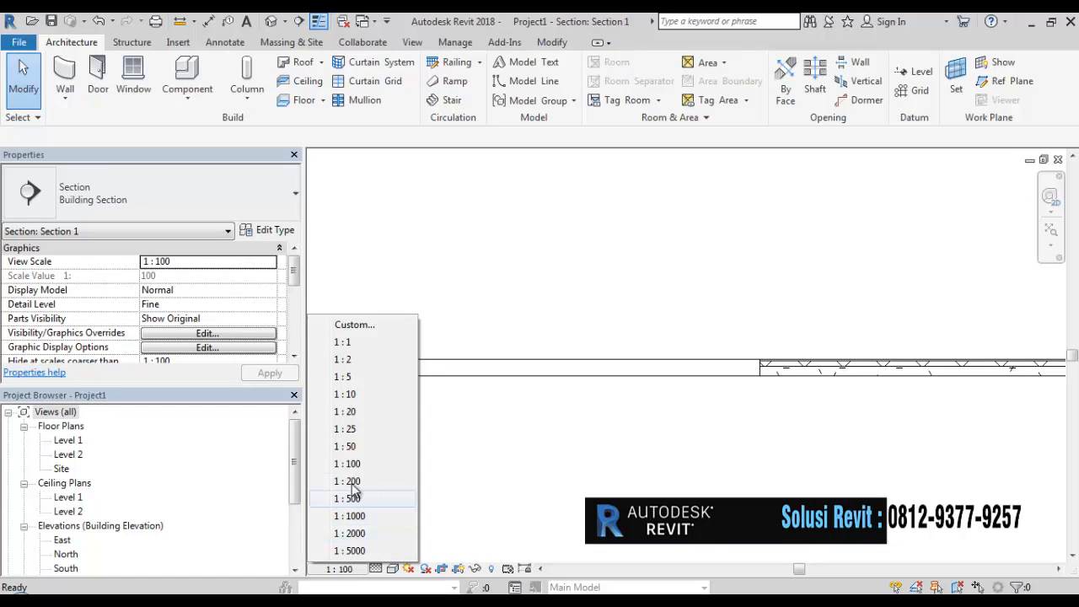
click(351, 430)
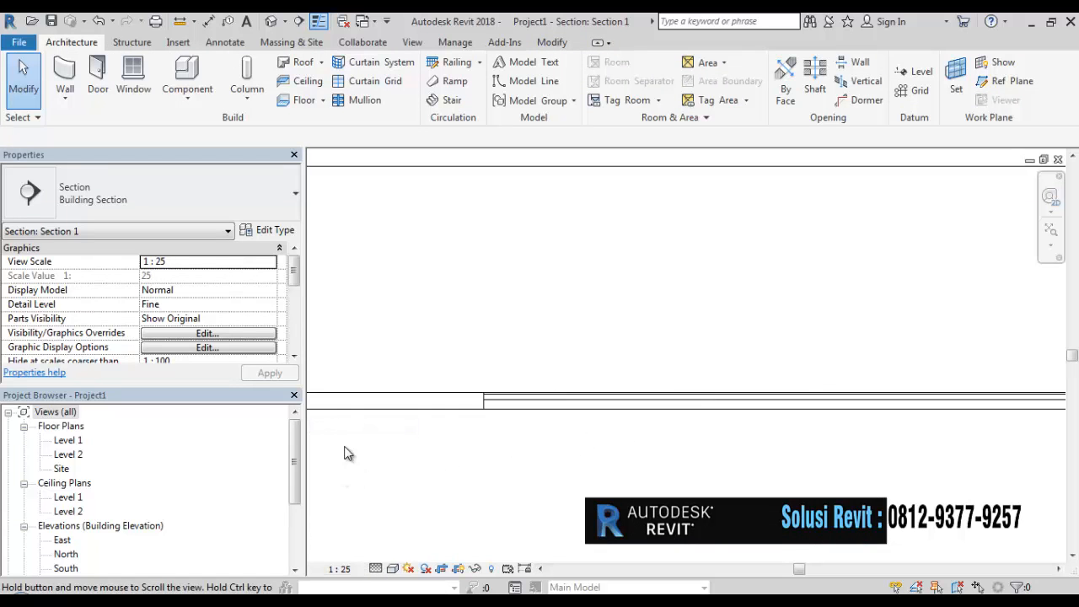
scroll(544, 432, up, 4)
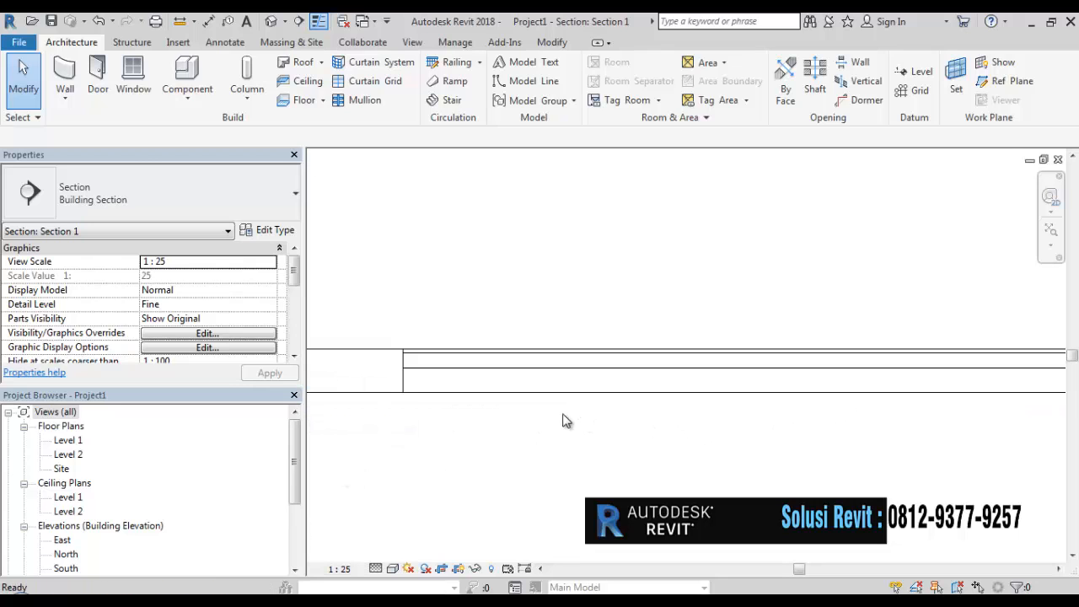